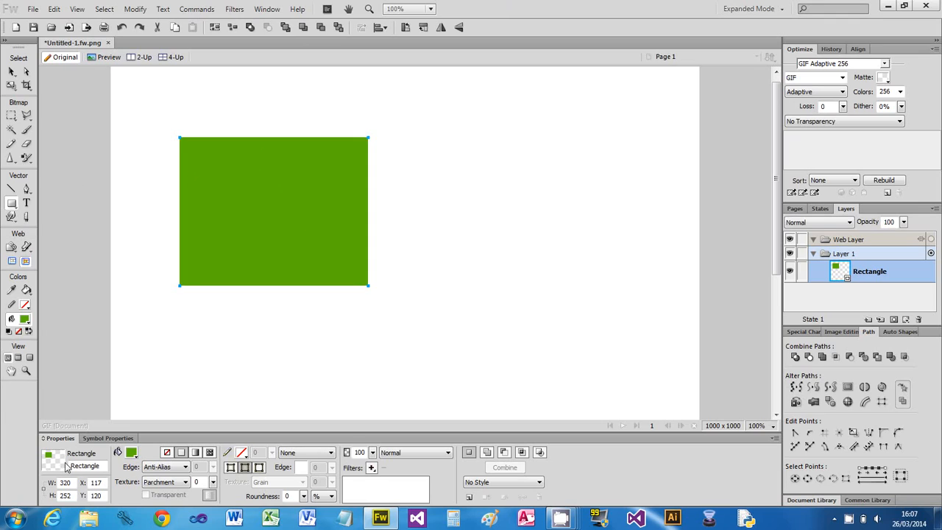
Step: Change the rectangle's solid fill to blue and then to lime green
click(131, 452)
click(243, 331)
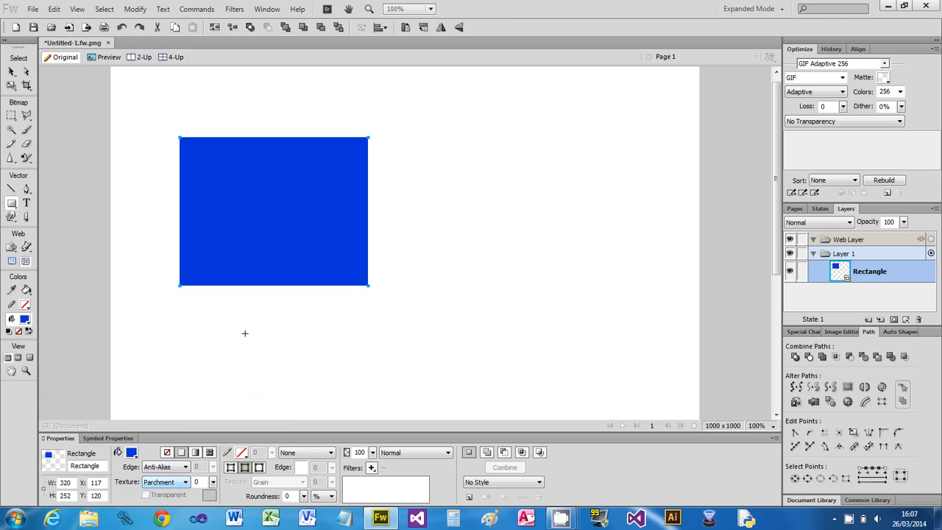
click(131, 452)
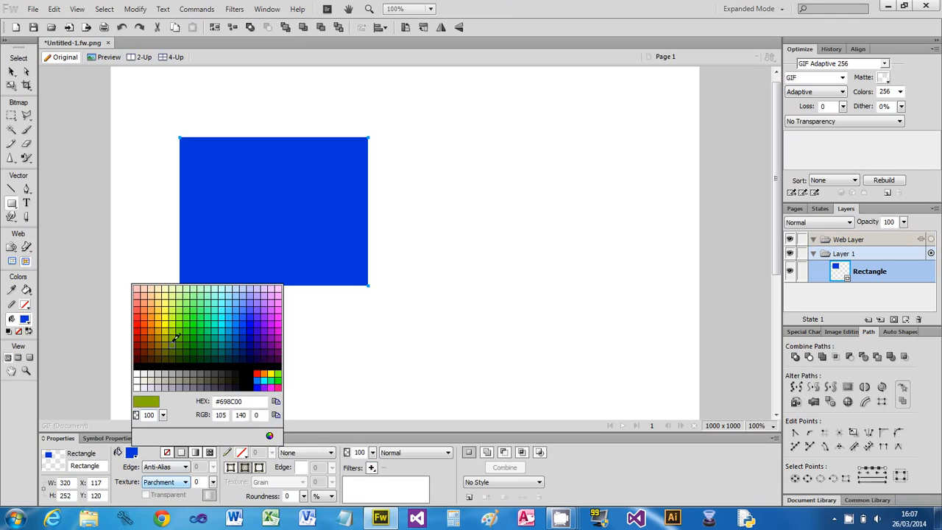
click(173, 321)
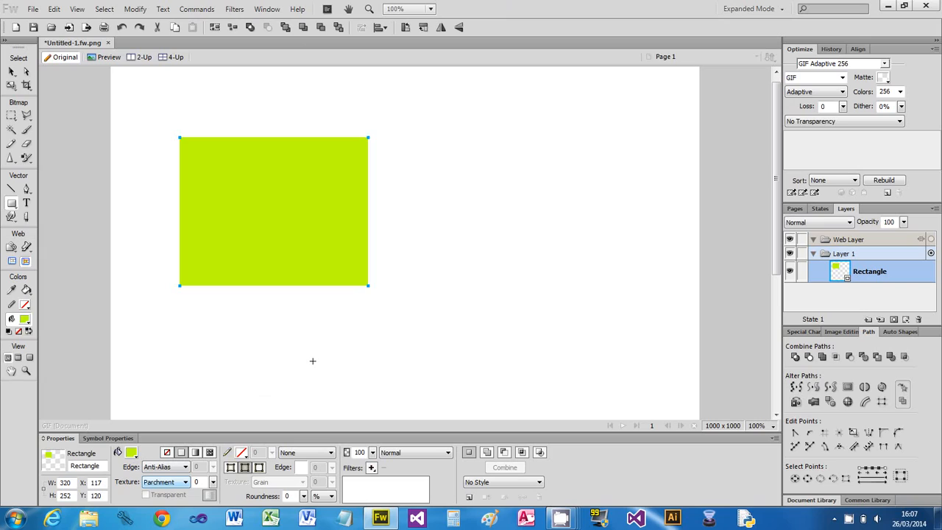
Step: Apply a linear gradient fill to the rectangle and change its white starting colour stop to blue
click(195, 452)
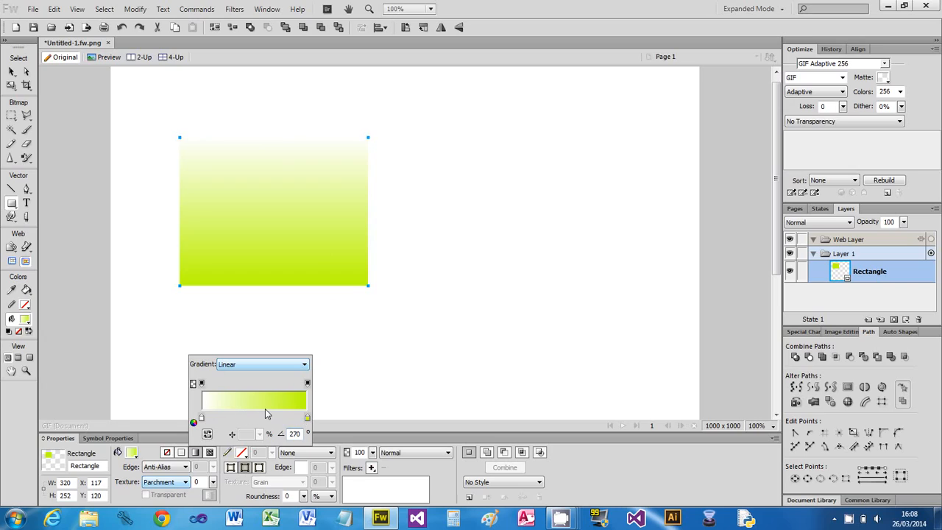
click(134, 460)
click(132, 454)
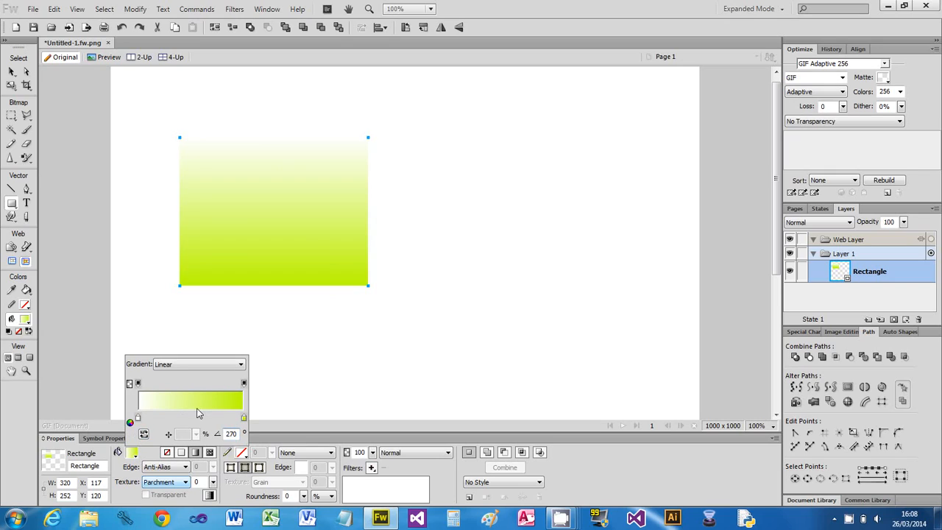
click(137, 417)
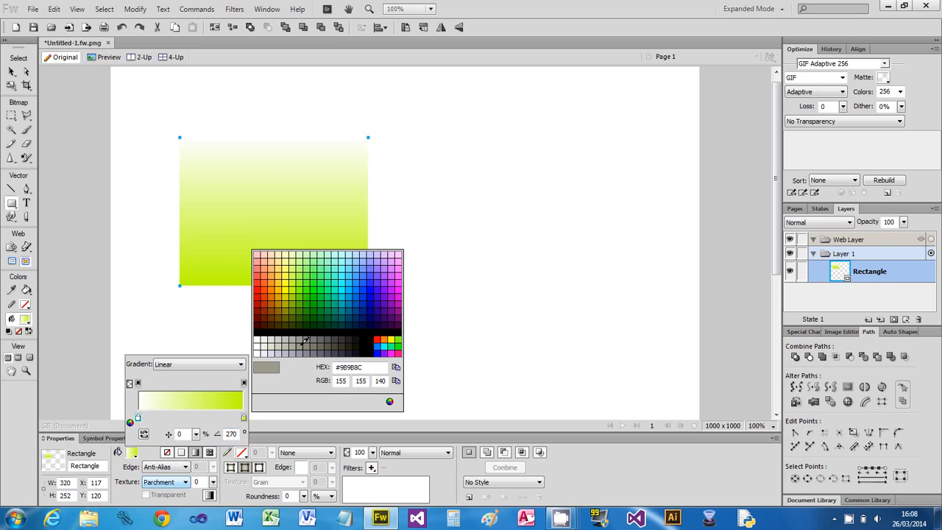
click(370, 295)
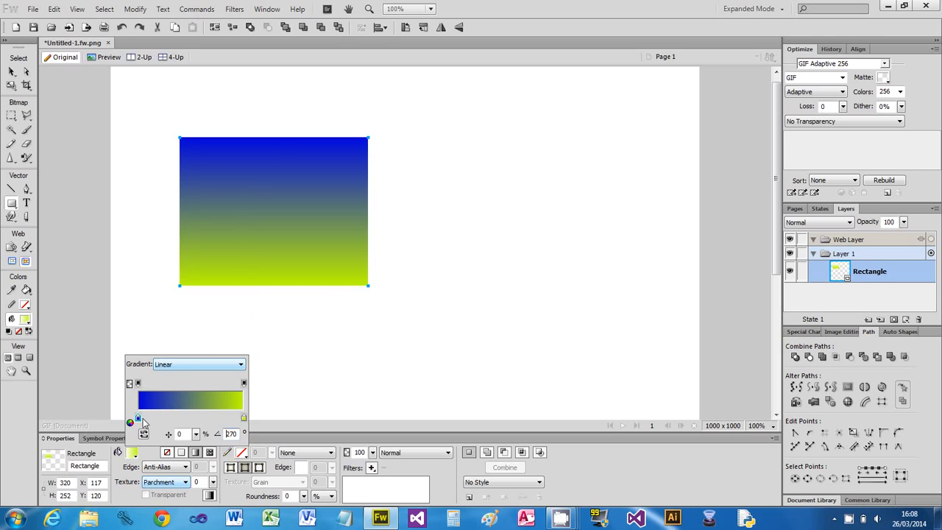
Step: Shift the gradient's colour stops inward and back, placing the blue stop at 14% and the lime stop at 92%
drag(138, 421, 203, 419)
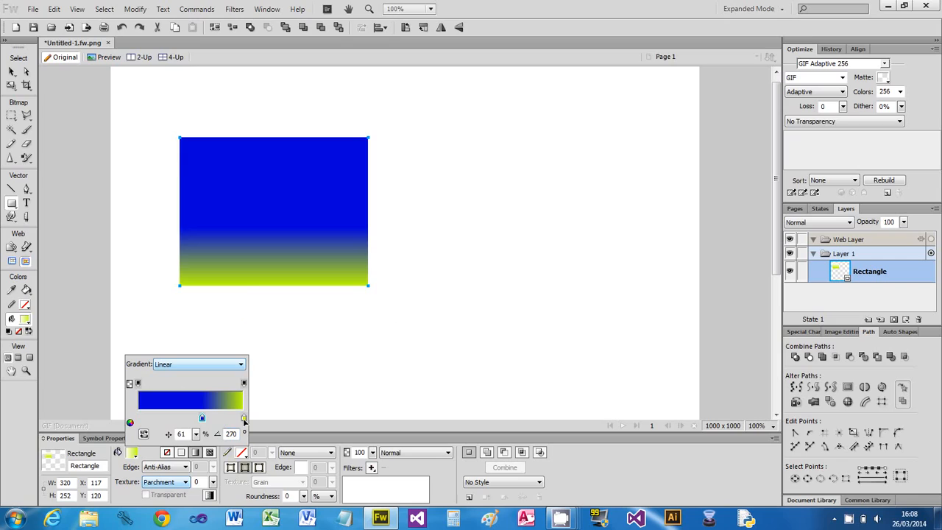
drag(245, 419, 218, 420)
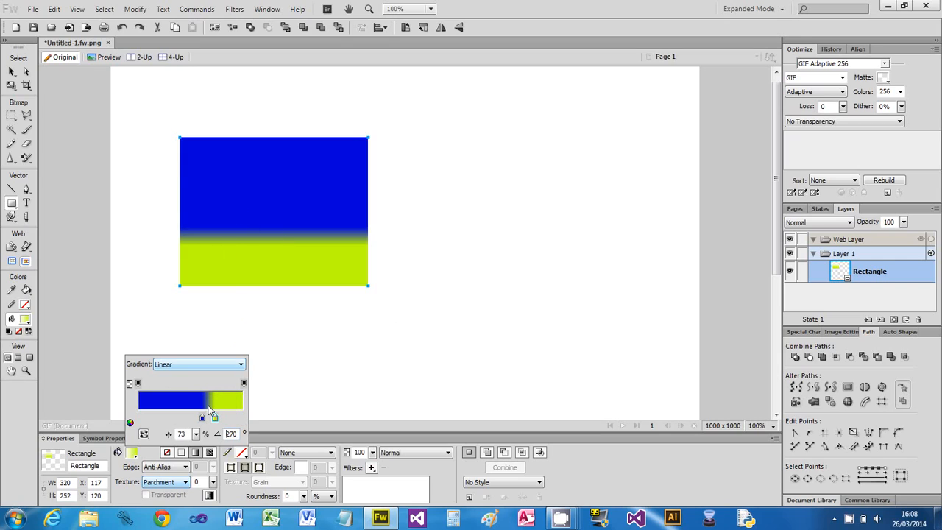
drag(203, 419, 153, 418)
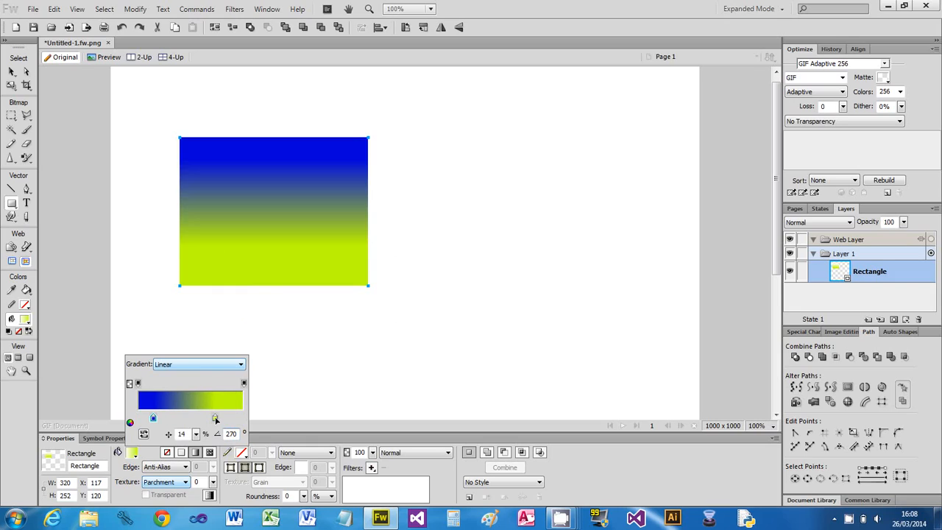
drag(216, 418, 236, 419)
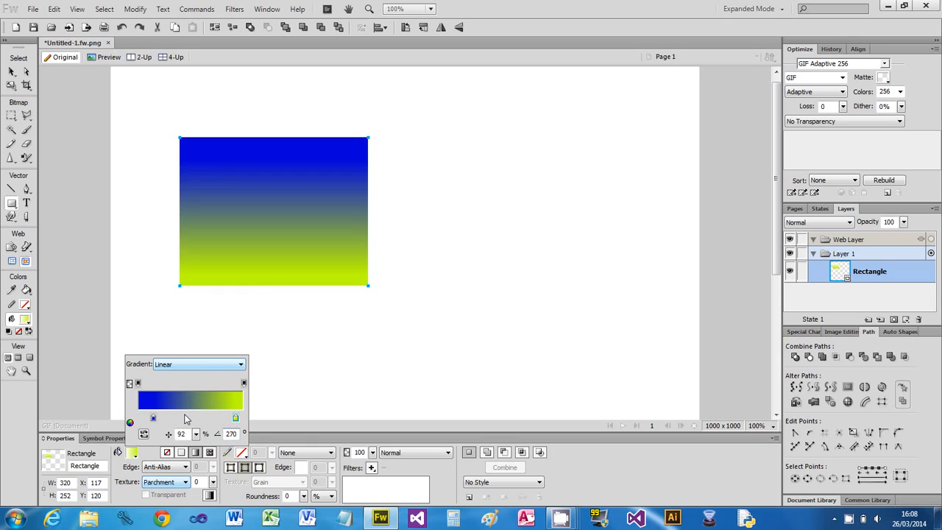
Step: Add a red colour stop at 44% of the gradient, shift it slightly towards lime, and move the lime stop to 79%
click(185, 418)
click(185, 419)
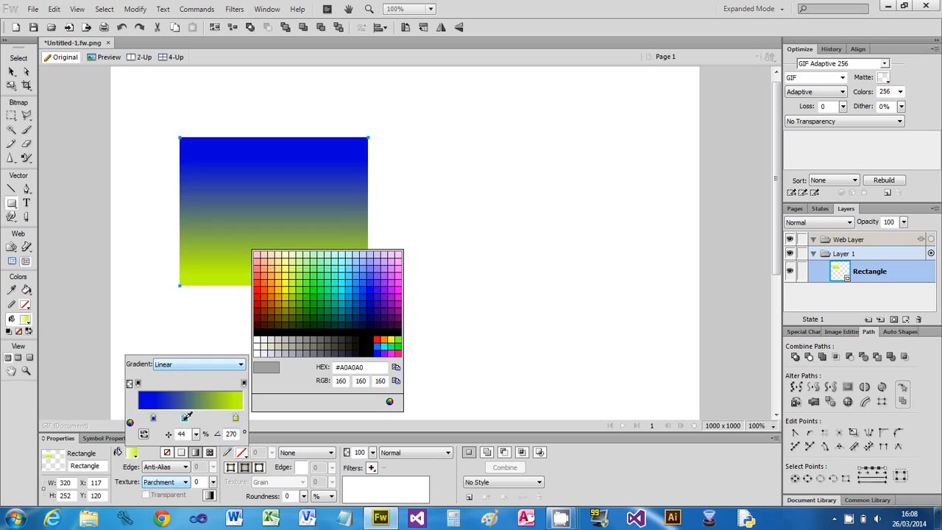
click(264, 282)
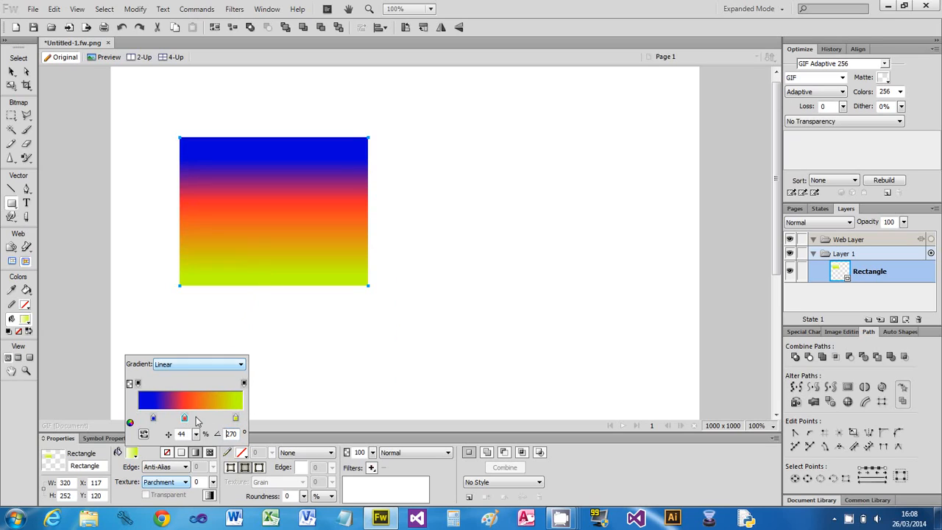
drag(186, 419, 223, 420)
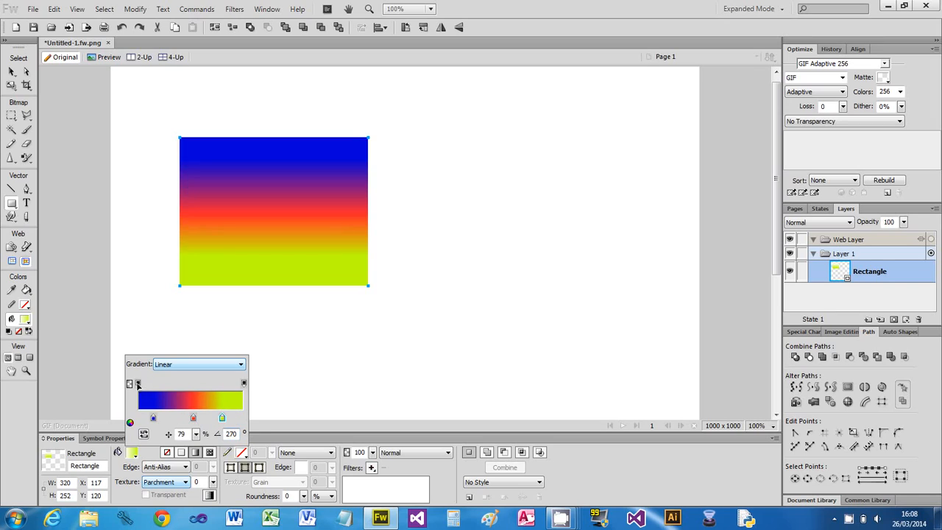
Step: Lower the gradient's end opacity, add a transparent opacity stop near the middle, and add a fully opaque one at 67%
click(245, 384)
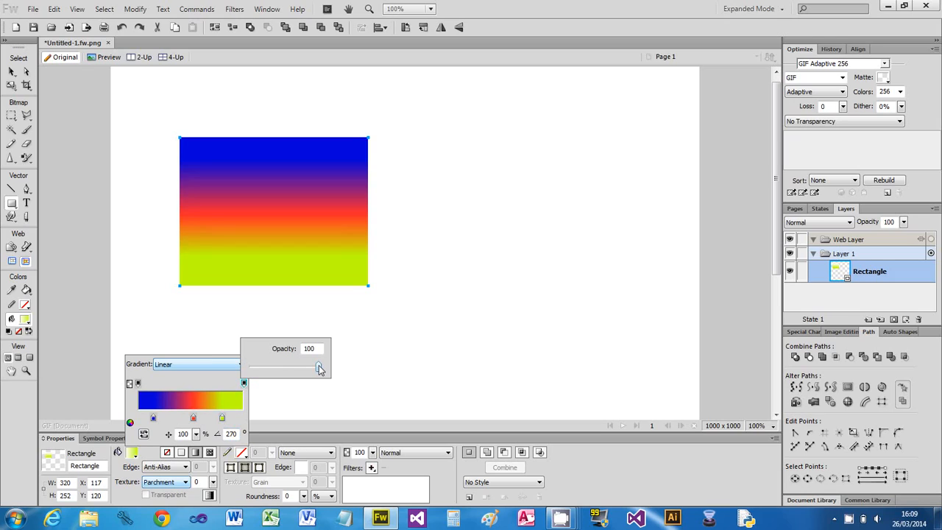
drag(319, 368, 266, 370)
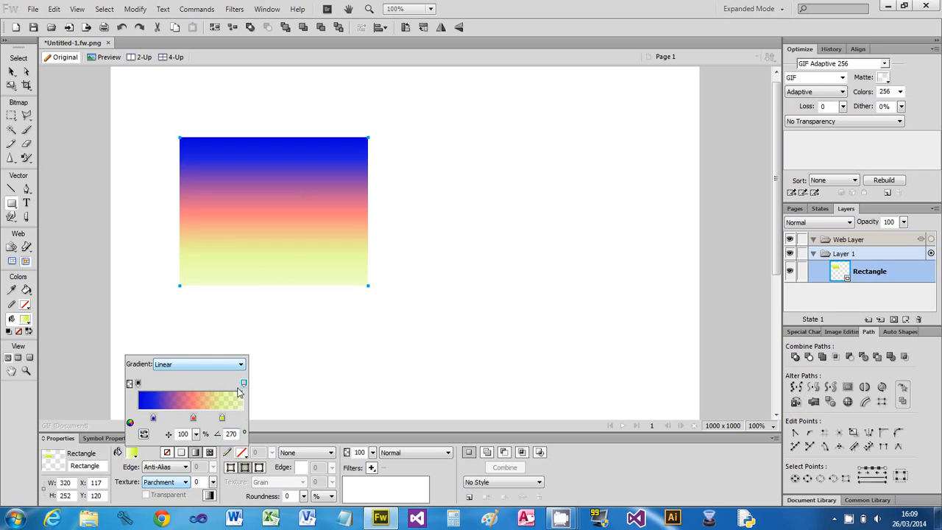
click(176, 383)
click(175, 383)
drag(233, 367, 182, 367)
click(209, 385)
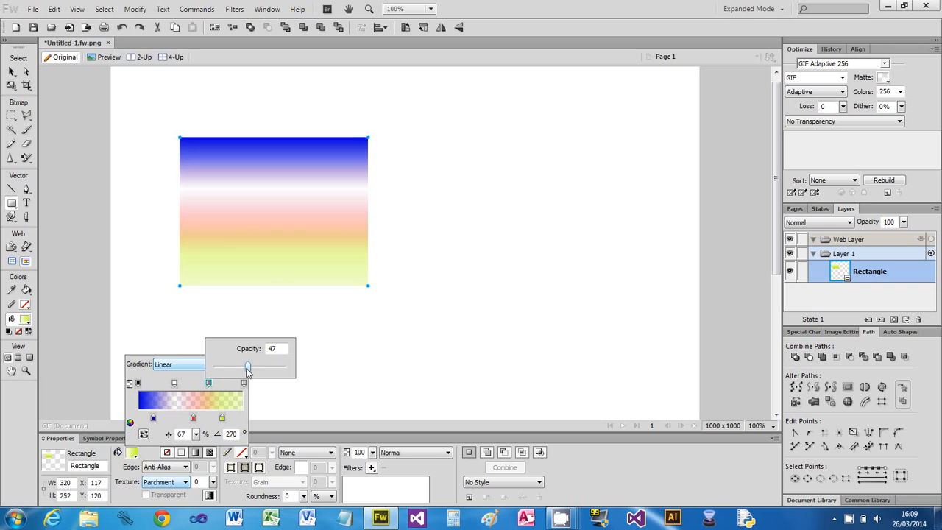
drag(248, 368, 293, 366)
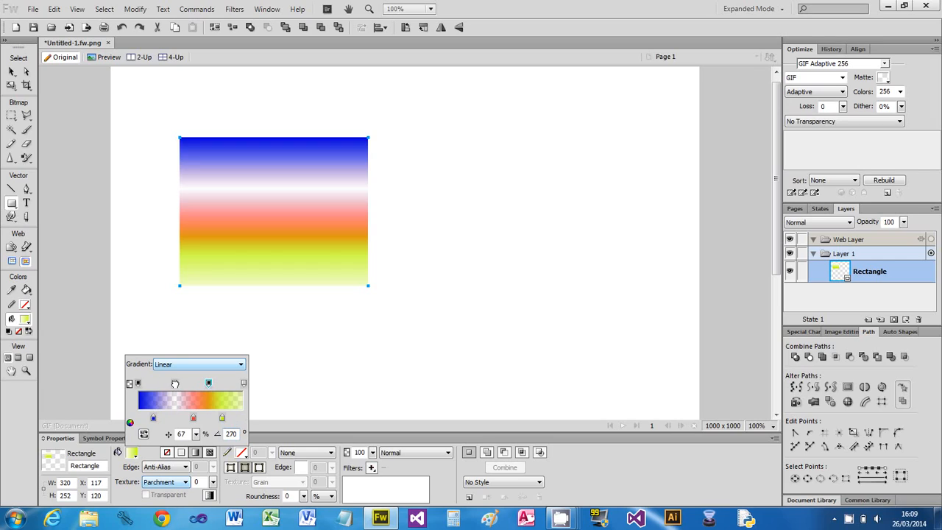
Step: Remove the two added opacity stops from the gradient and restore its end stop to full opacity
drag(174, 383, 175, 328)
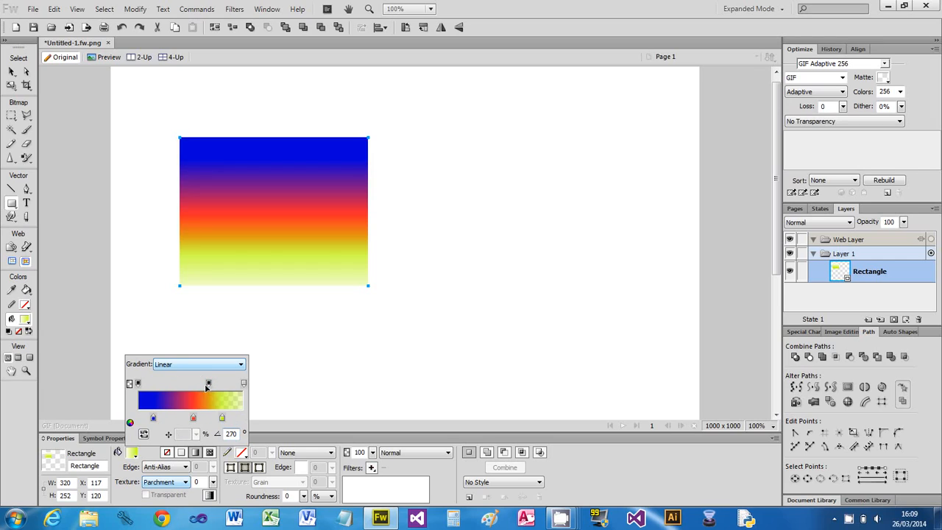
drag(209, 385, 200, 334)
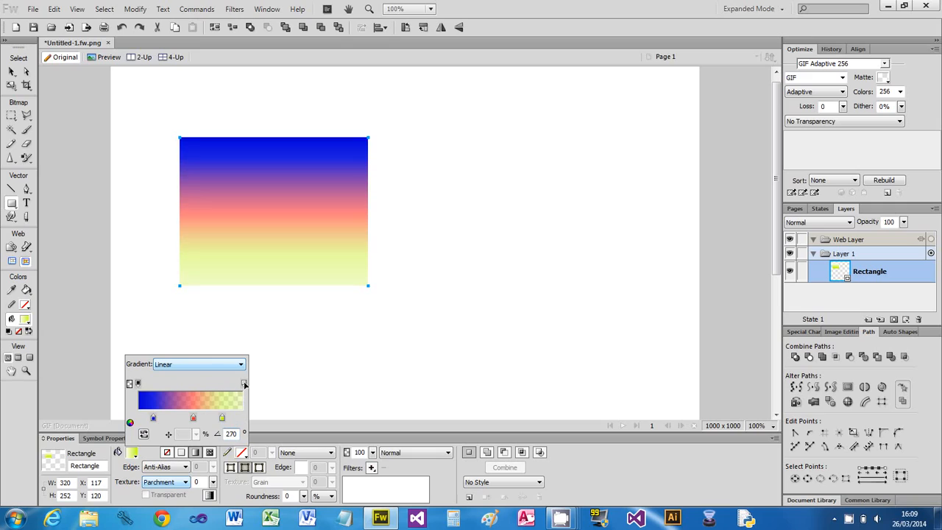
click(244, 384)
drag(266, 369, 331, 364)
click(245, 384)
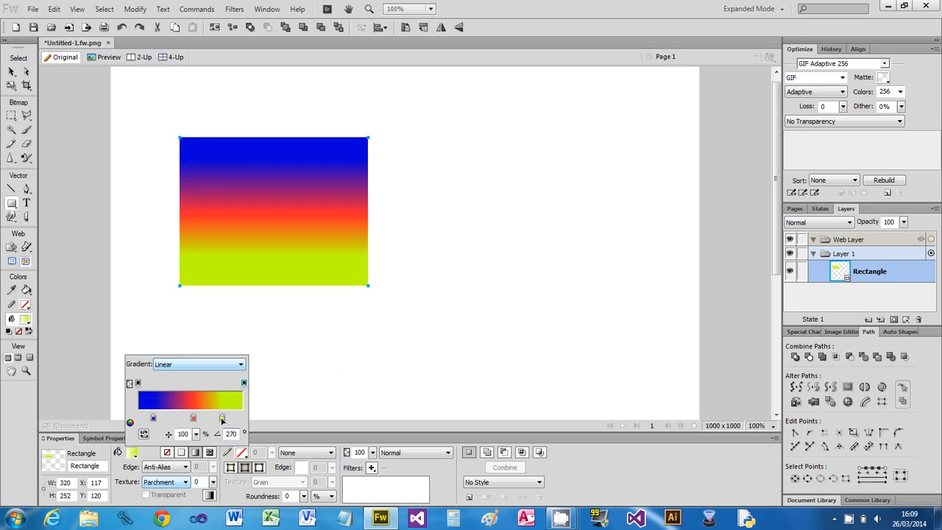
Step: Remove the lime colour stop, then spread the gradient by placing red at 98% and blue at 0%
click(224, 417)
drag(224, 417, 227, 332)
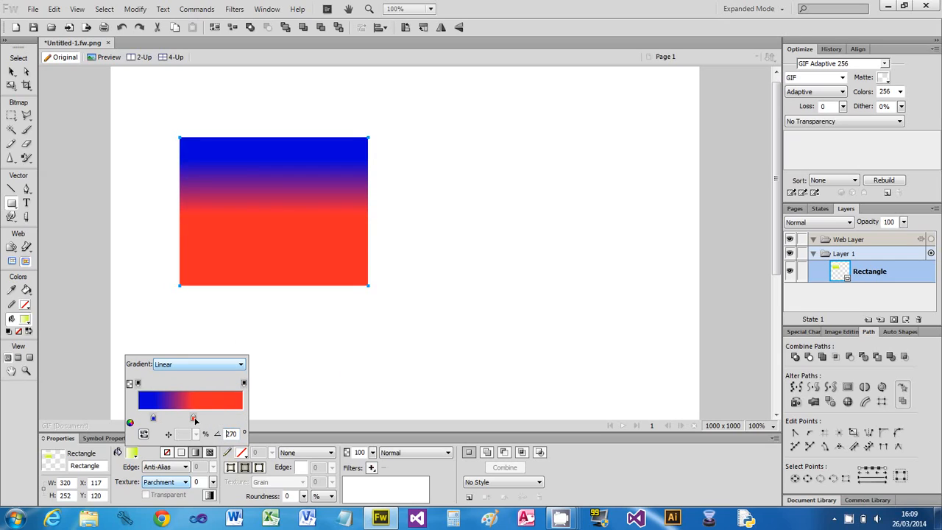
drag(194, 417, 242, 418)
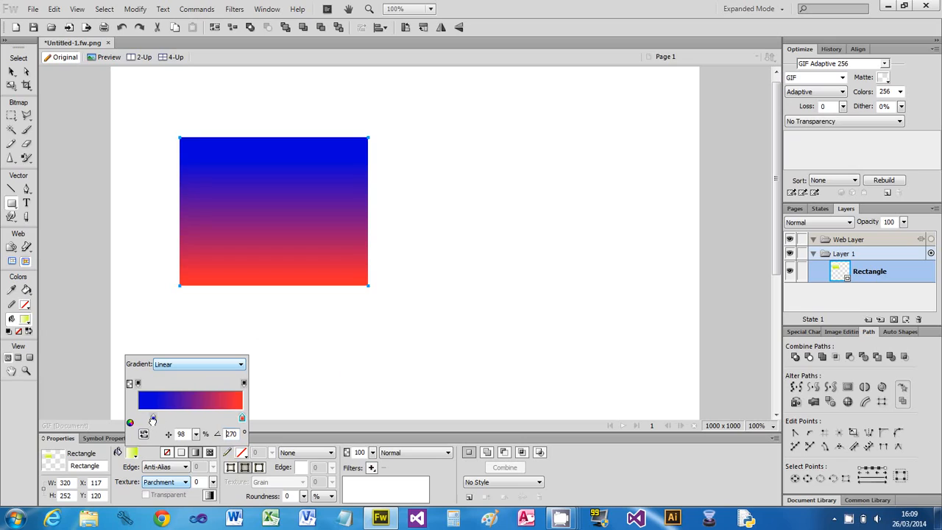
drag(152, 419, 137, 418)
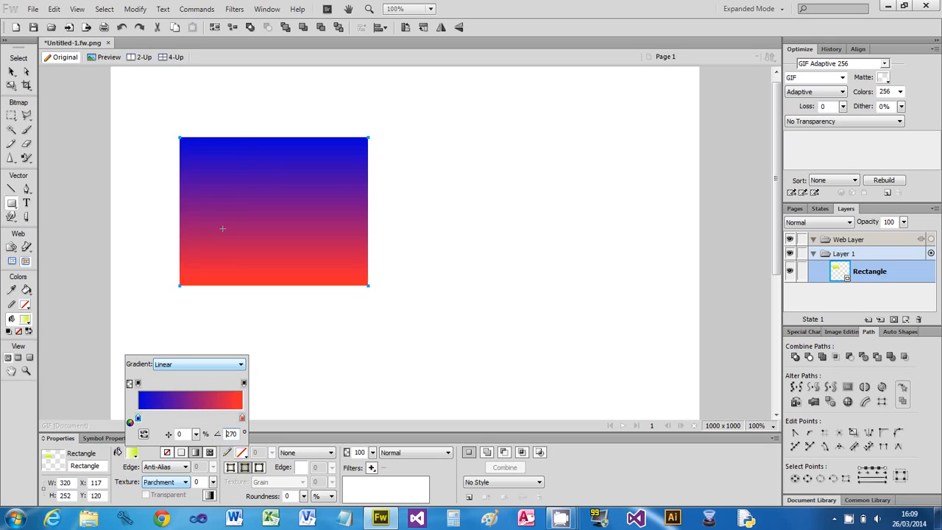
Step: Select the rectangle with the Pointer tool and reposition its gradient handles so blue starts above the upper-right corner and red ends beyond the left edge
click(11, 71)
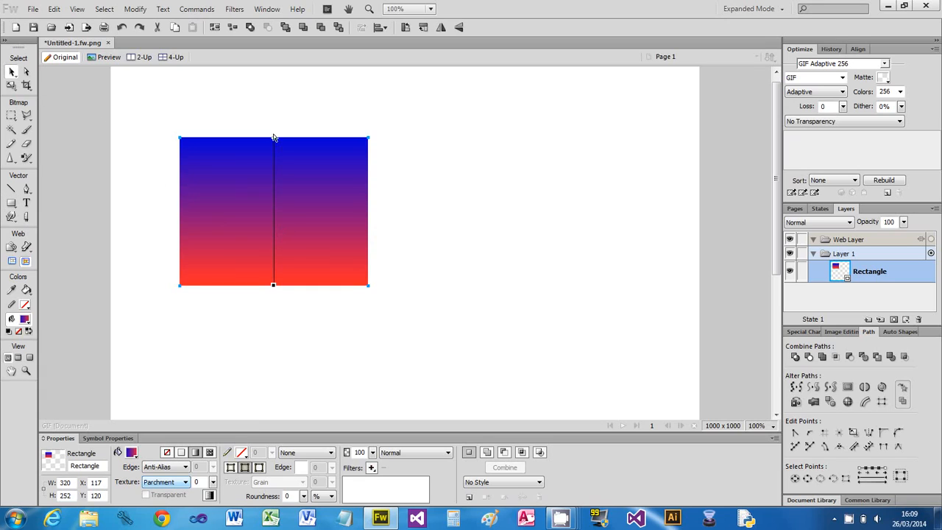
click(405, 293)
click(333, 248)
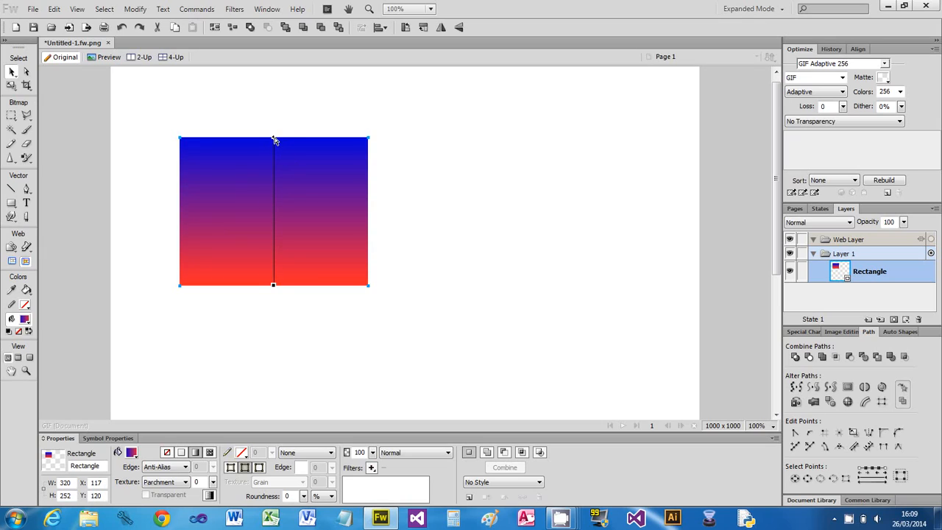
drag(274, 140, 309, 155)
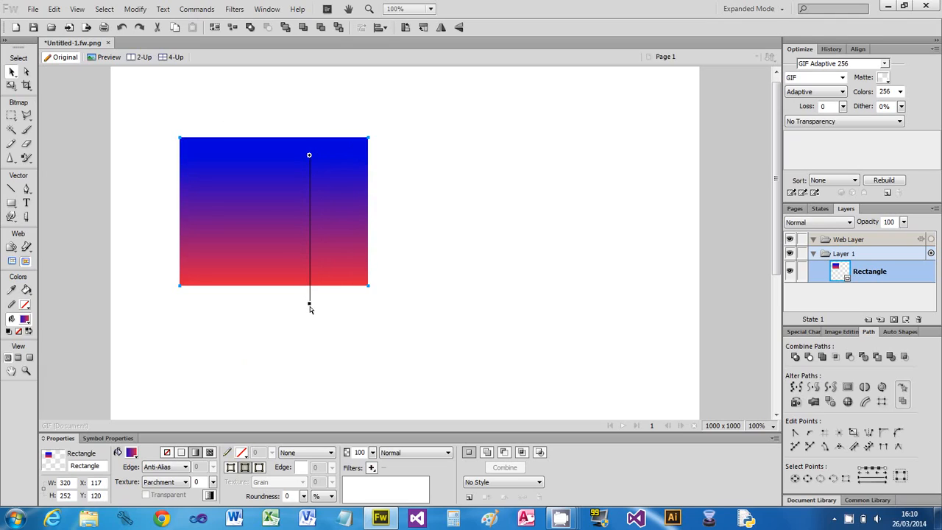
drag(310, 305, 141, 344)
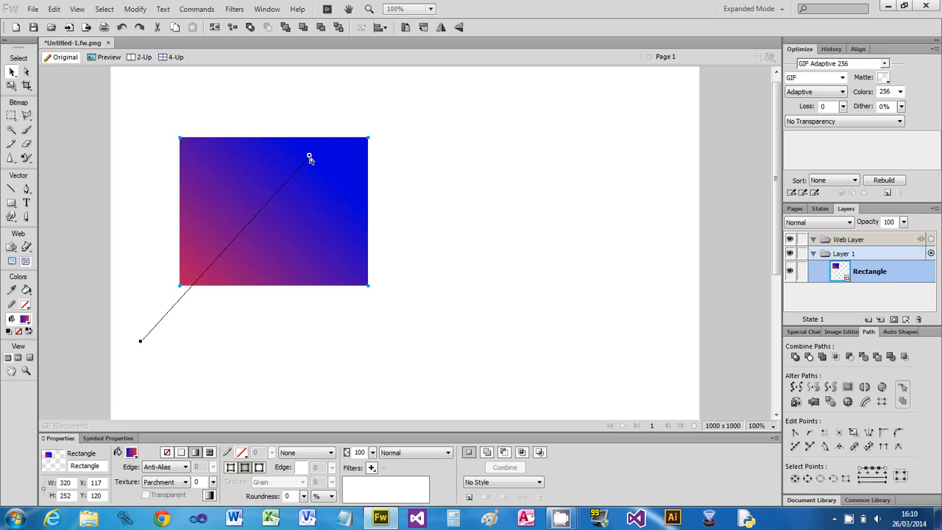
drag(309, 156, 353, 127)
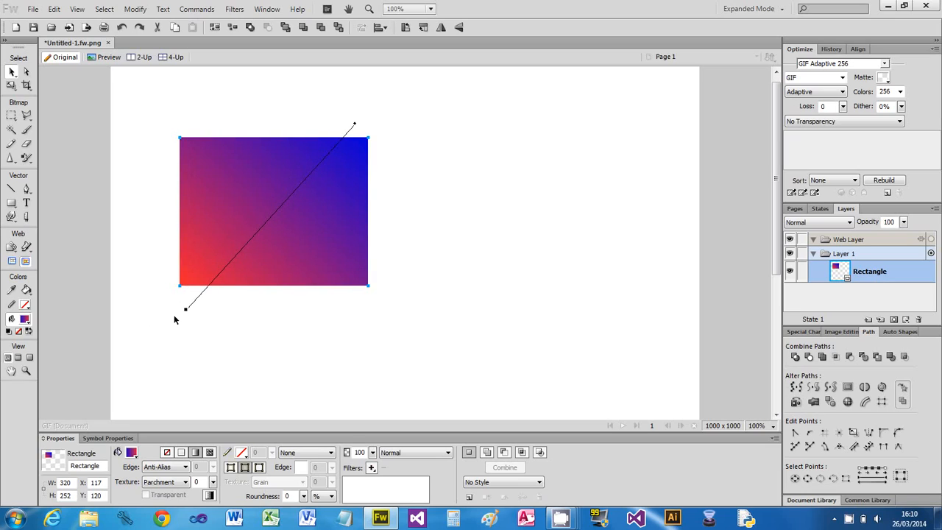
drag(185, 310, 355, 389)
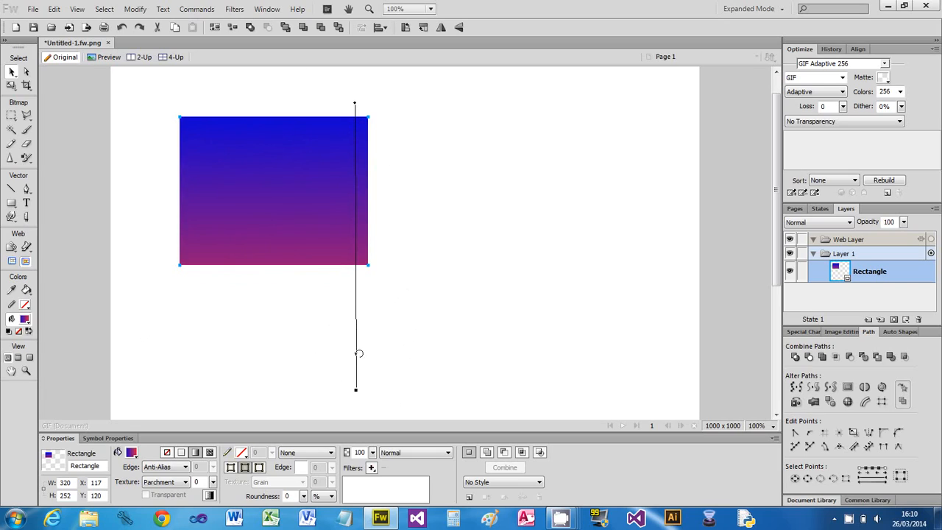
drag(356, 391, 96, 227)
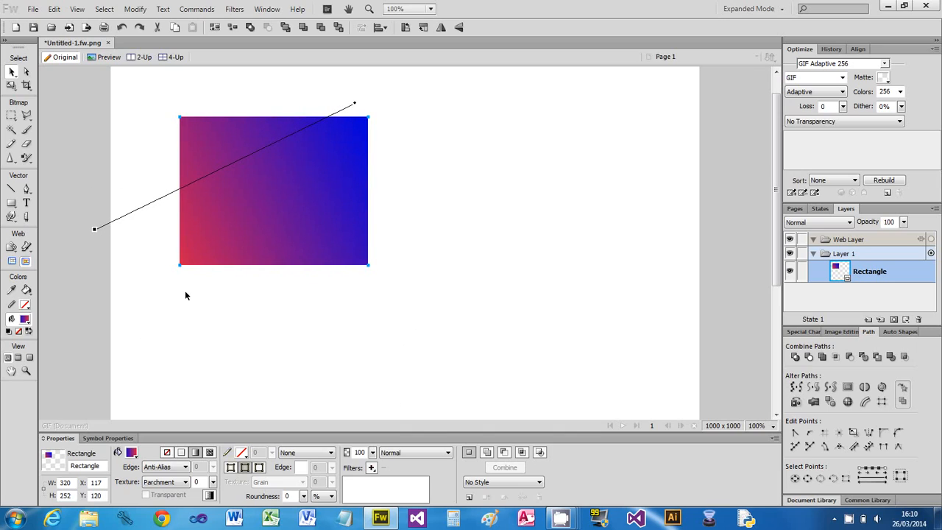
Step: Move the rectangle to X 340, Y 171, and realign its gradient nearly horizontally, from blue inside the lower-right area to red beyond the left edge
click(273, 312)
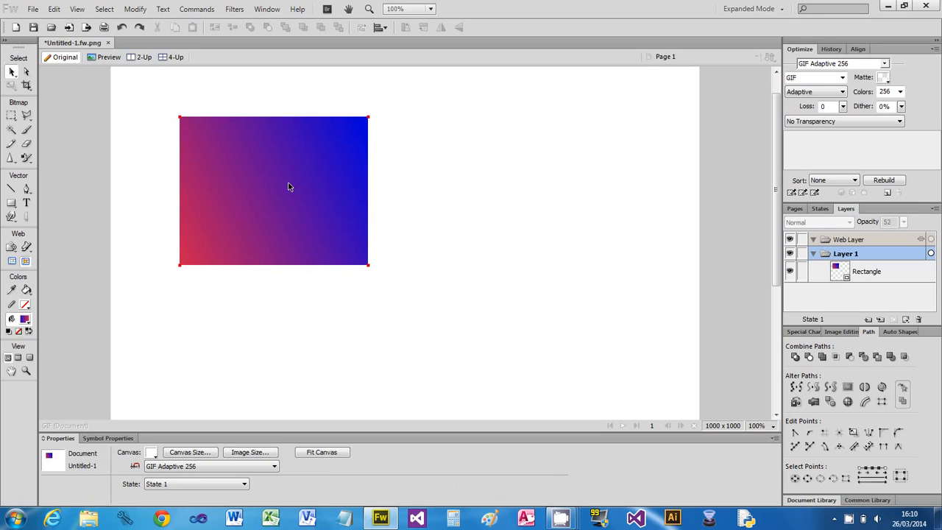
drag(277, 184, 408, 213)
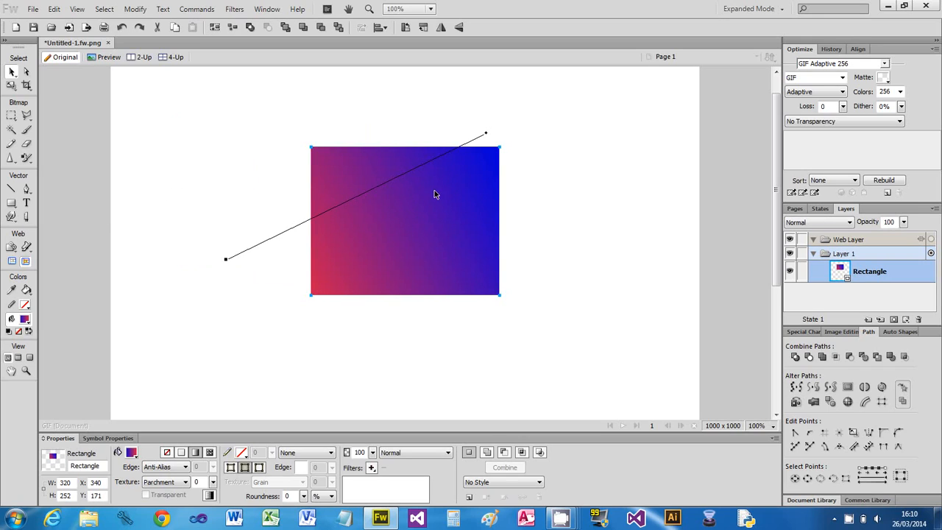
drag(446, 234, 450, 250)
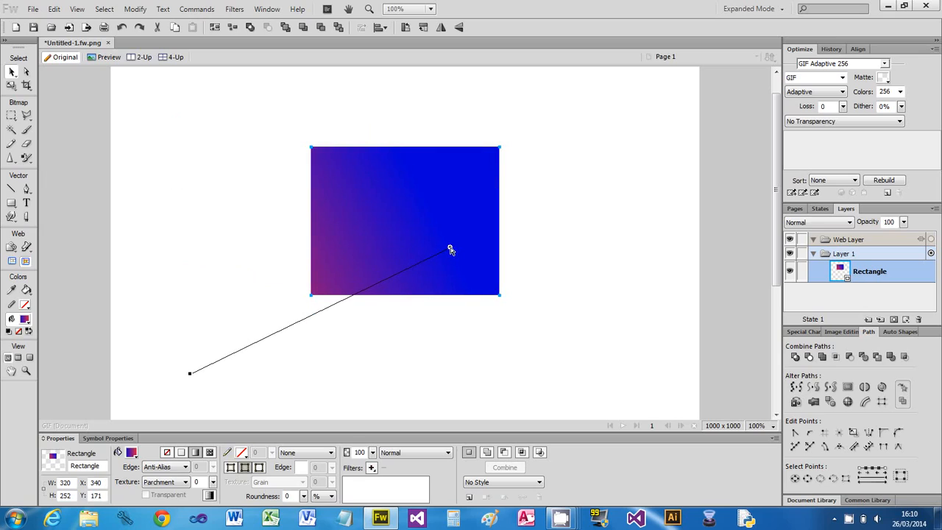
drag(190, 375, 254, 241)
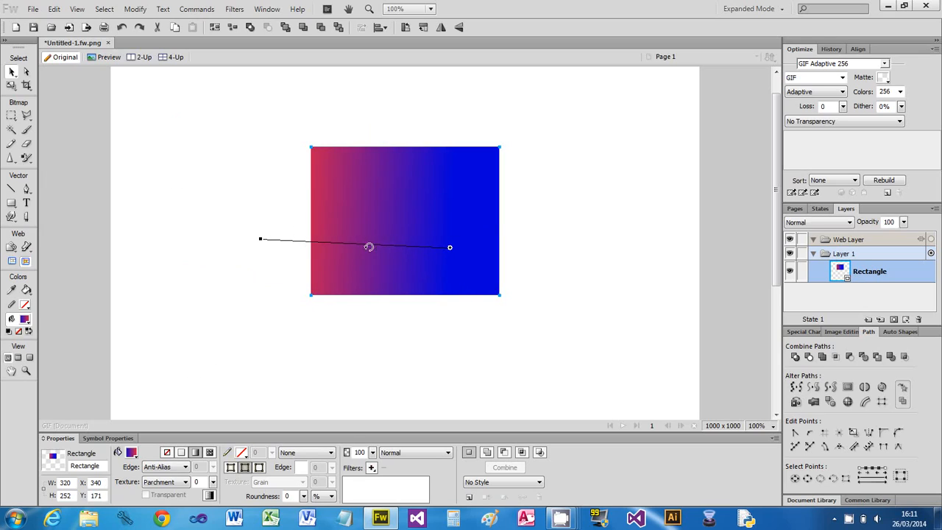
Step: Stretch the gradient far beyond both sides of the rectangle, then angle it from red inside the lower-left area to blue inside the upper-right area
drag(451, 248, 642, 238)
drag(454, 231, 90, 213)
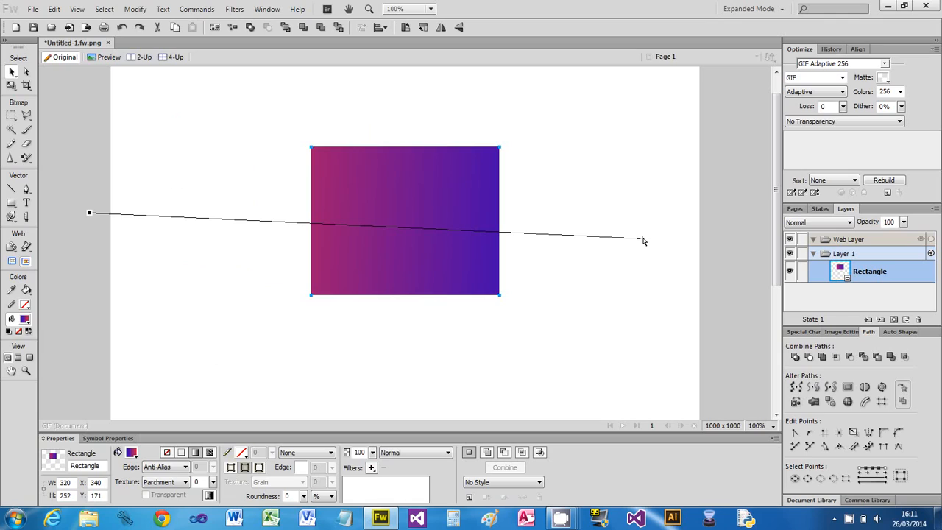
mouse_move(642, 238)
mouse_down()
mouse_move(177, 231)
mouse_move(393, 222)
mouse_move(650, 242)
mouse_up()
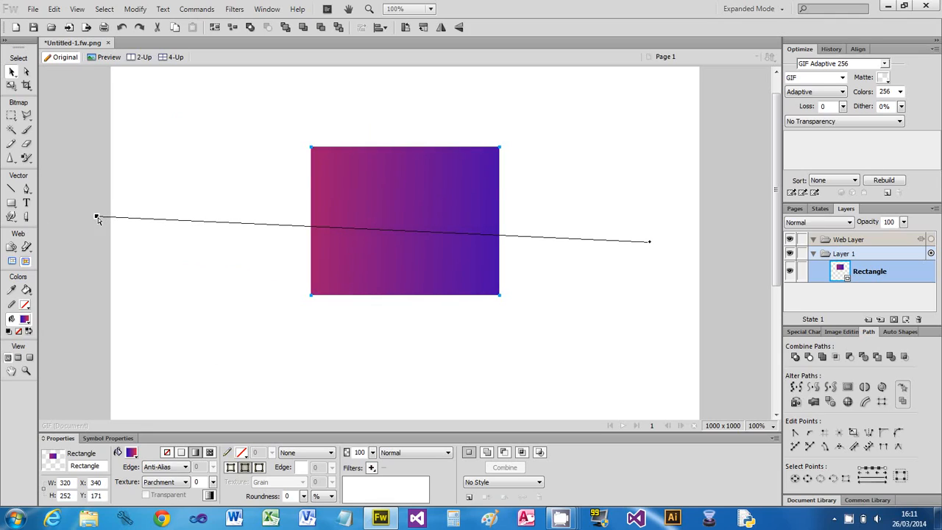
drag(95, 218, 507, 300)
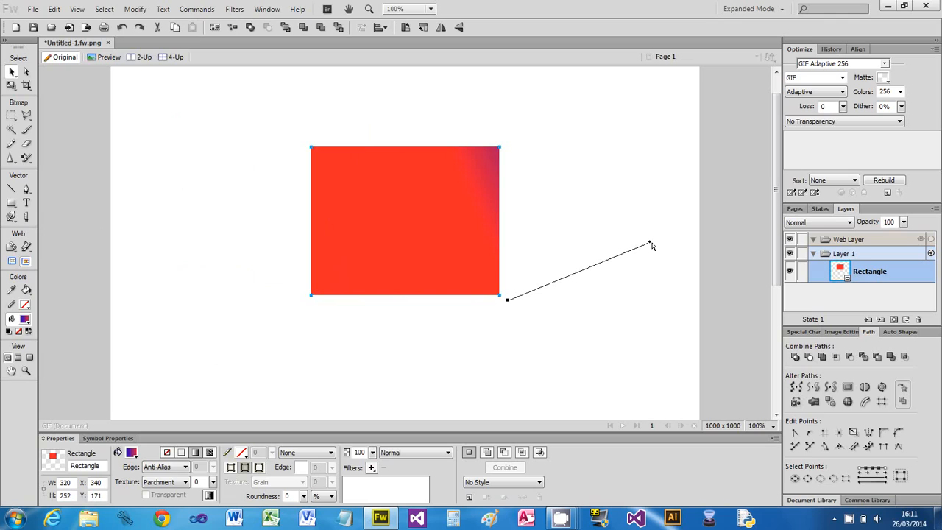
drag(652, 246, 466, 197)
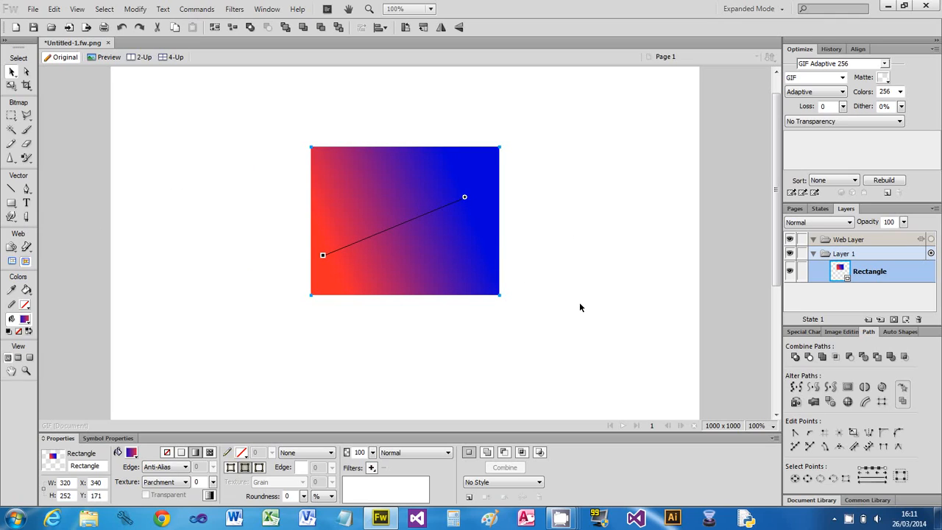
Step: Apply the Check 02 texture to the rectangle's fill and set the texture amount to 100%
click(181, 483)
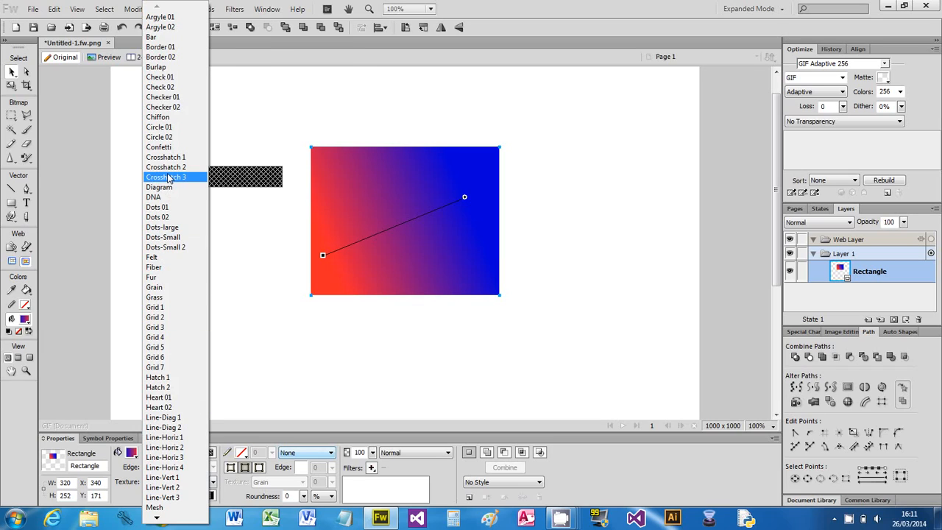
click(167, 90)
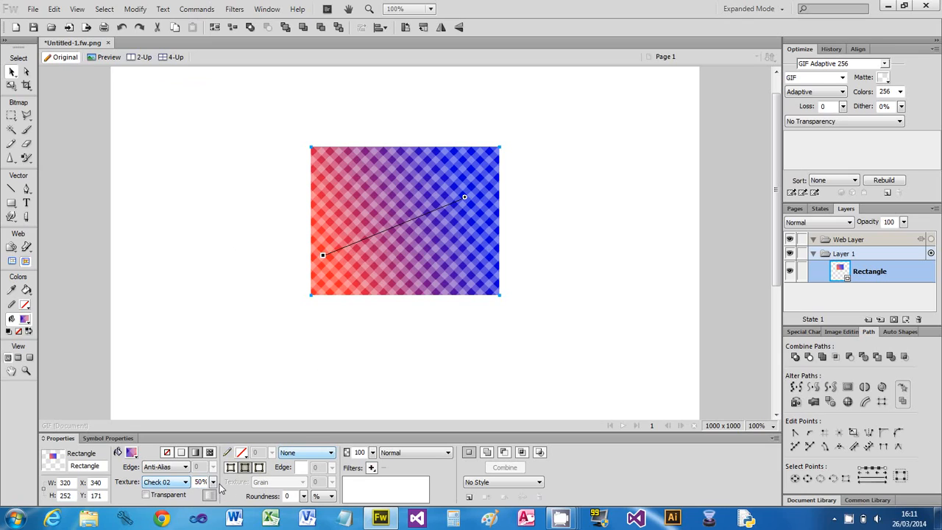
drag(213, 482, 214, 443)
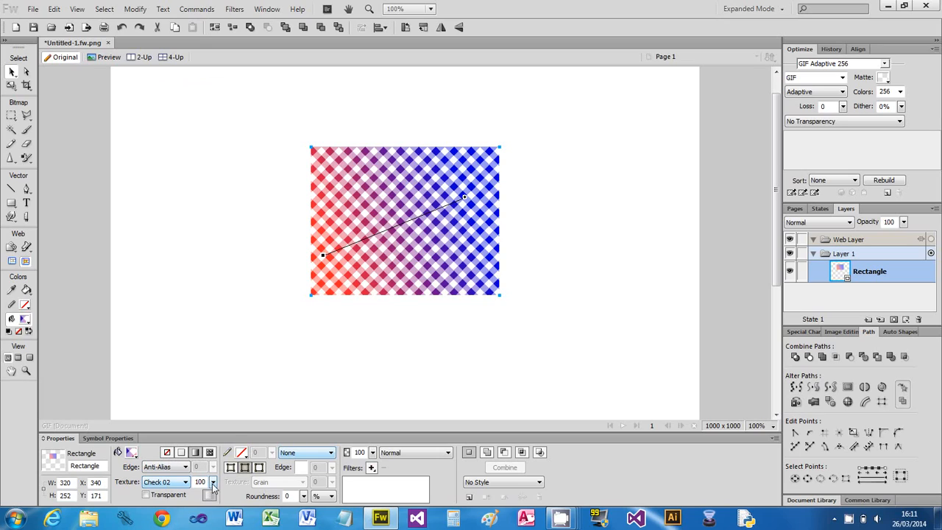
Step: Change the fill texture to Bar with an amount of 5, and tilt the gradient more steeply between the lower-left and upper-right corners
click(170, 482)
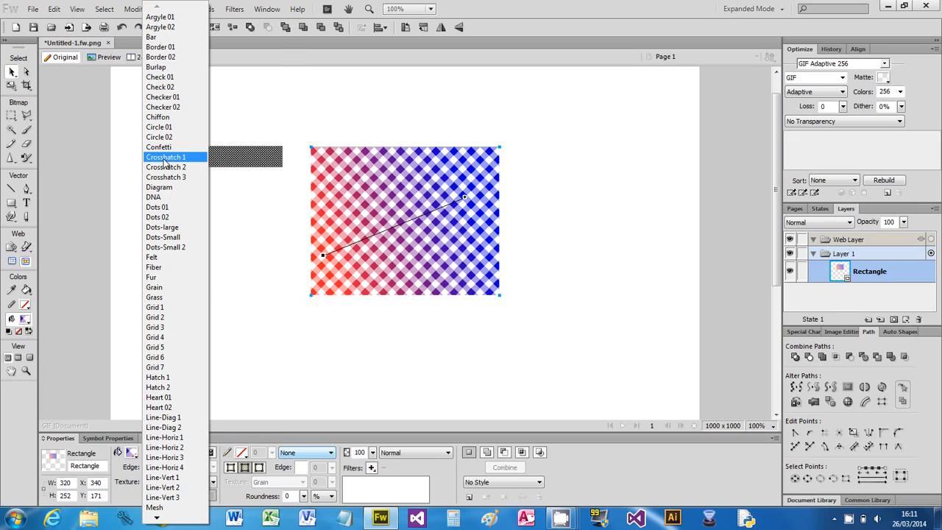
click(151, 37)
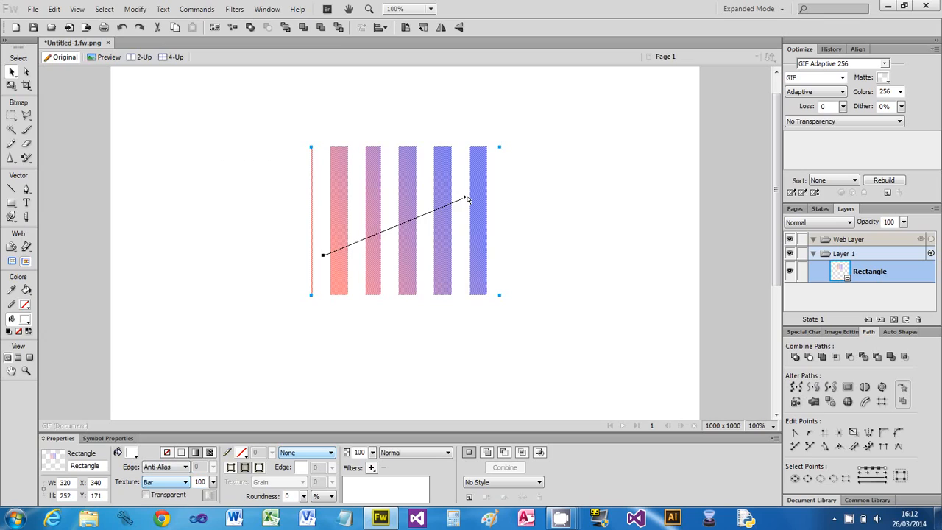
drag(323, 255, 327, 281)
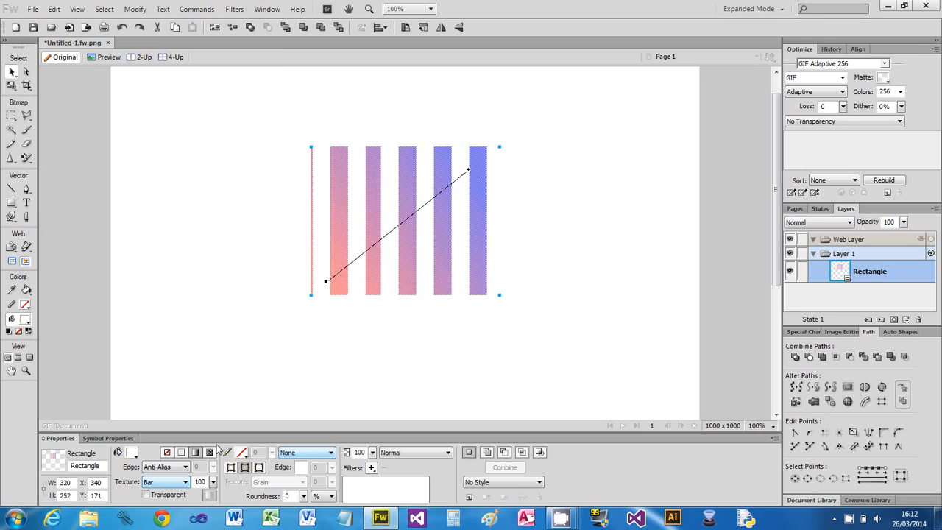
drag(213, 485, 213, 492)
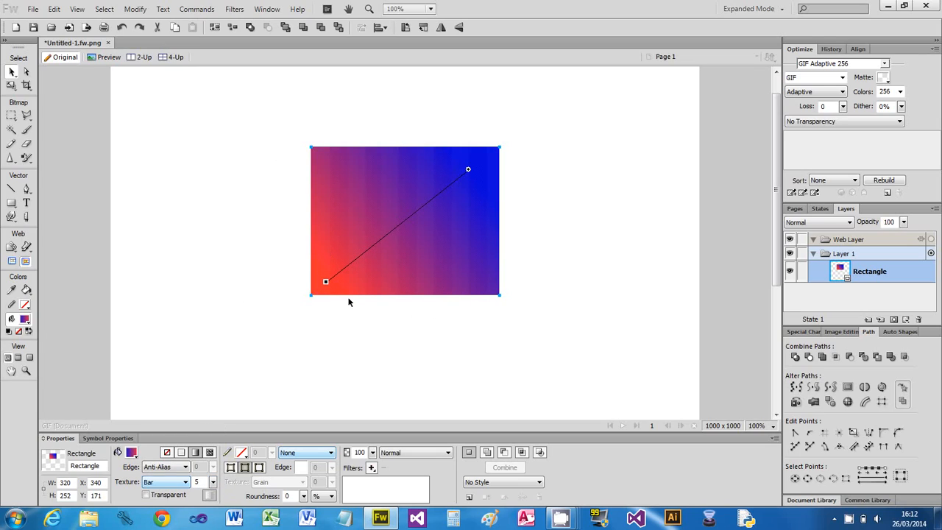
Step: Try the Radial, Waves, Folds, Cone and Rectangle gradient types on the rectangle in turn
click(133, 453)
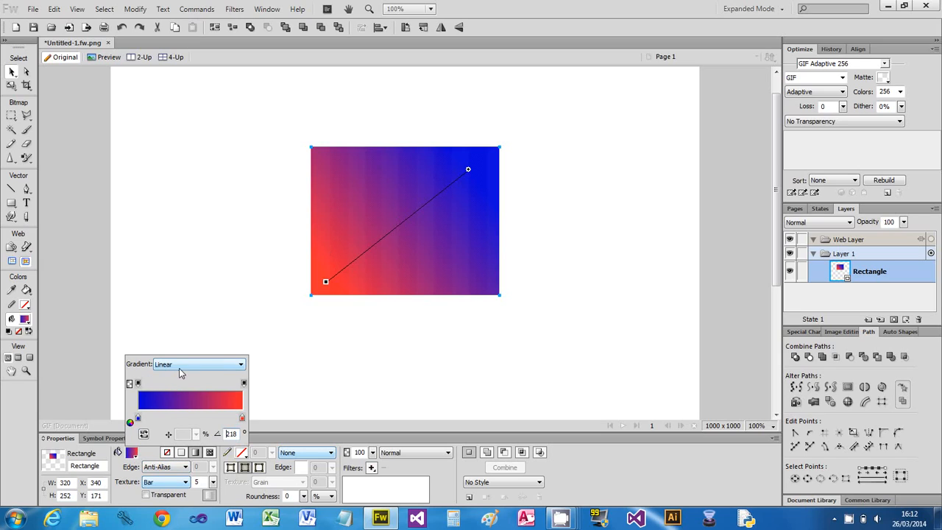
click(240, 366)
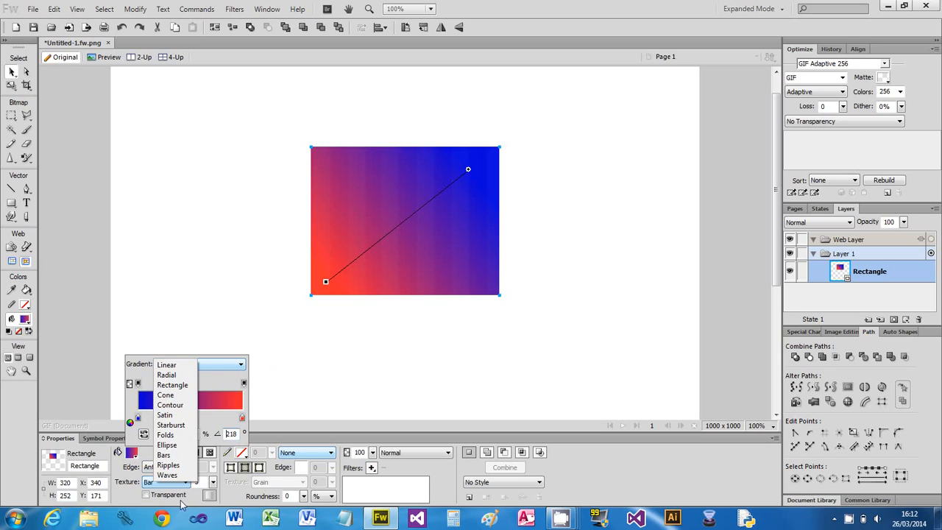
click(175, 376)
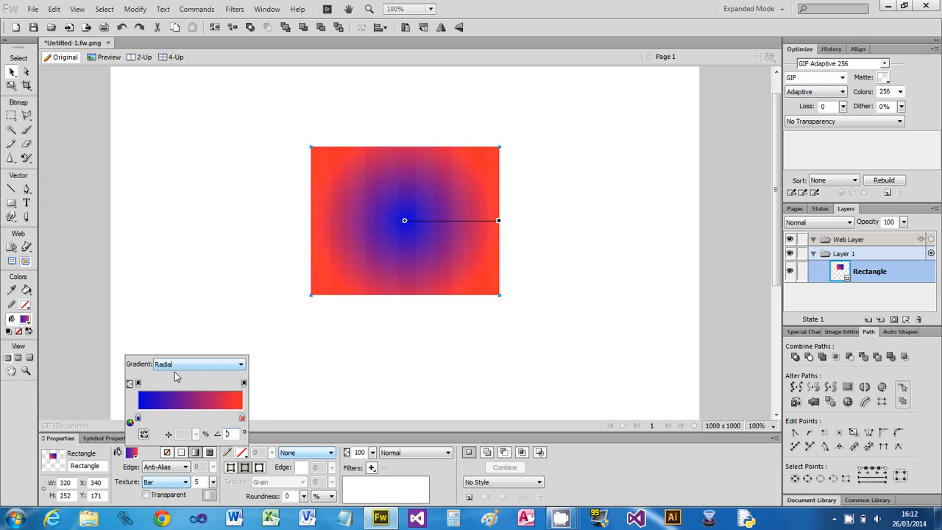
click(240, 365)
click(167, 476)
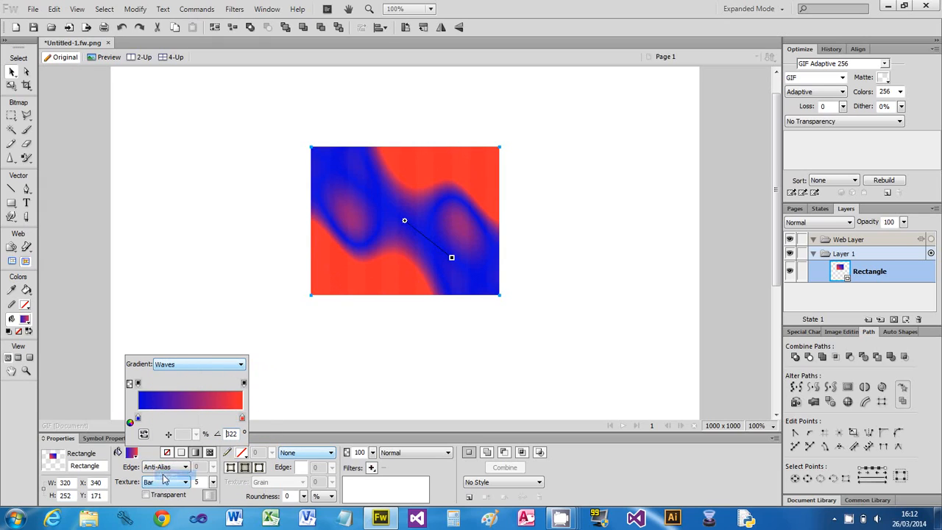
click(240, 366)
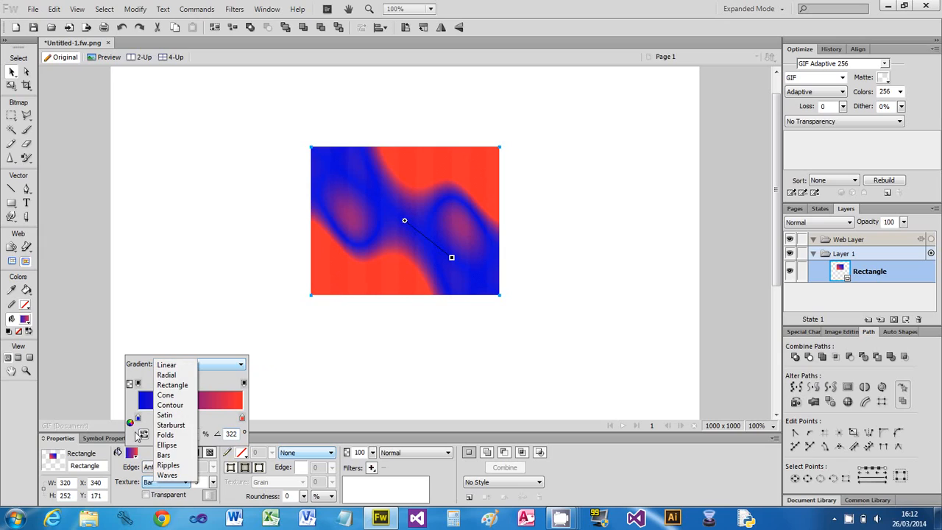
click(166, 436)
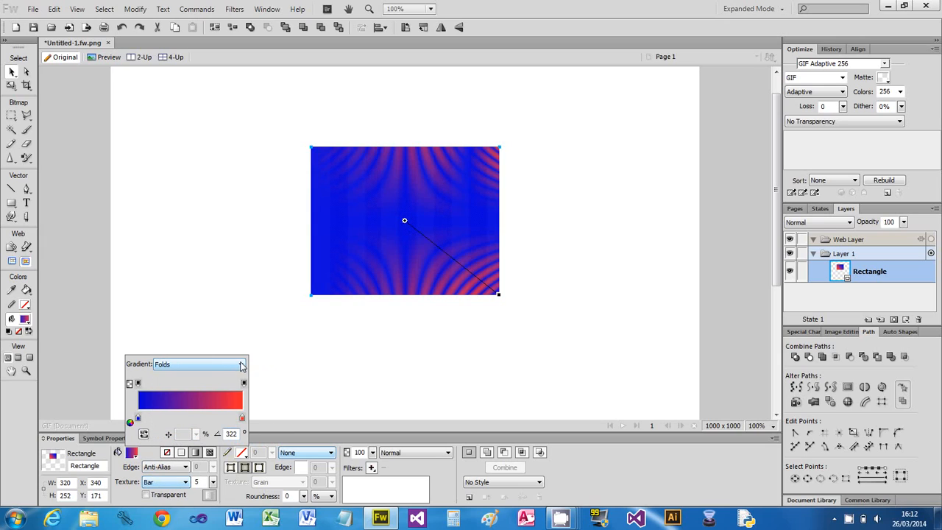
click(240, 366)
click(171, 398)
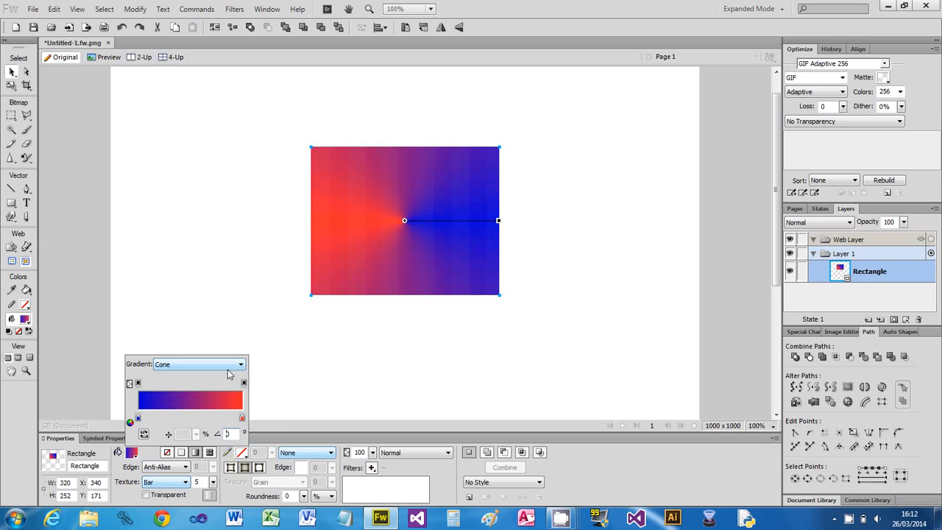
click(241, 364)
click(180, 389)
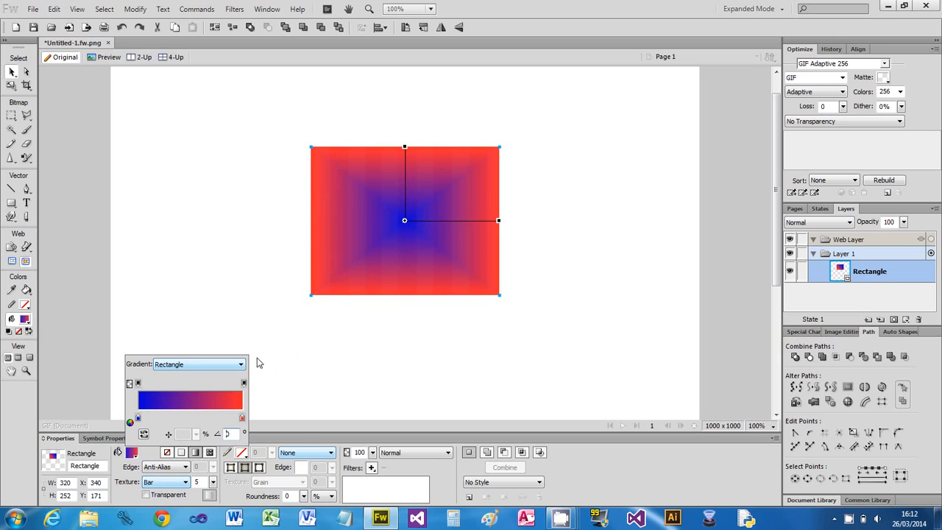
Step: Set the gradient type to Linear and move the vertical gradient so blue starts just inside the rectangle's upper edge, slightly right of centre
click(241, 366)
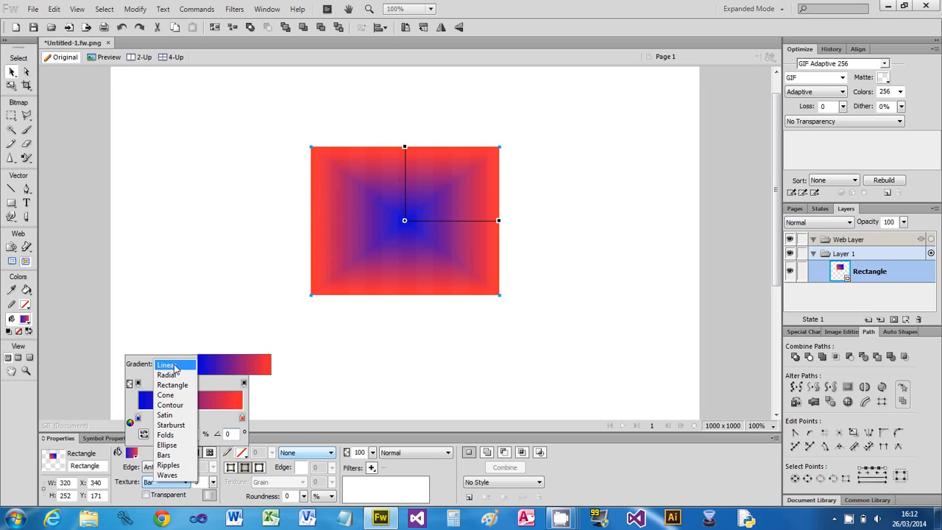
click(174, 365)
click(434, 351)
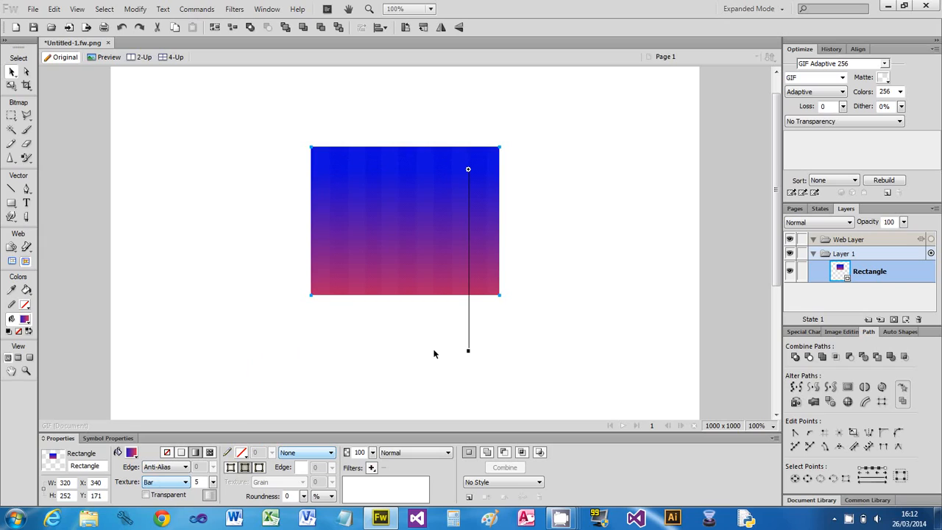
drag(468, 172, 424, 163)
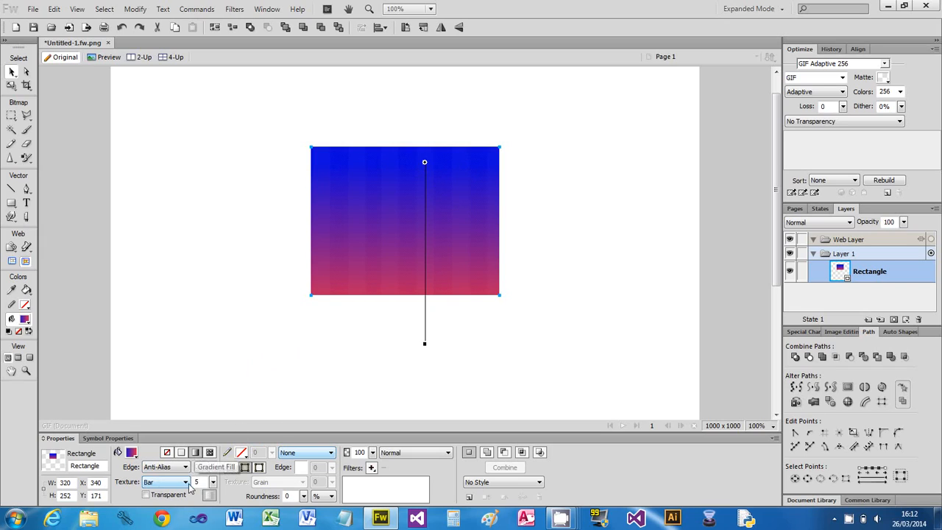
Step: Switch the rectangle to a pattern fill and choose the Grass-Large pattern
click(211, 452)
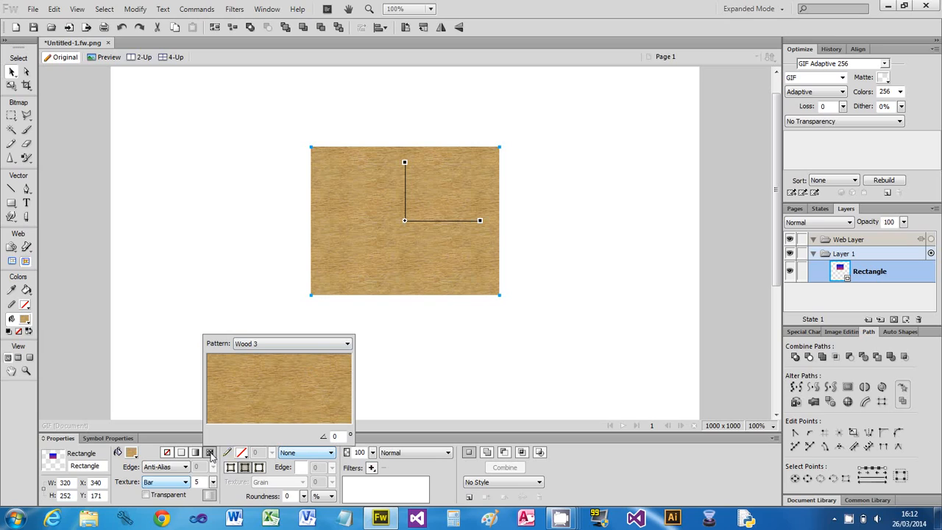
click(429, 374)
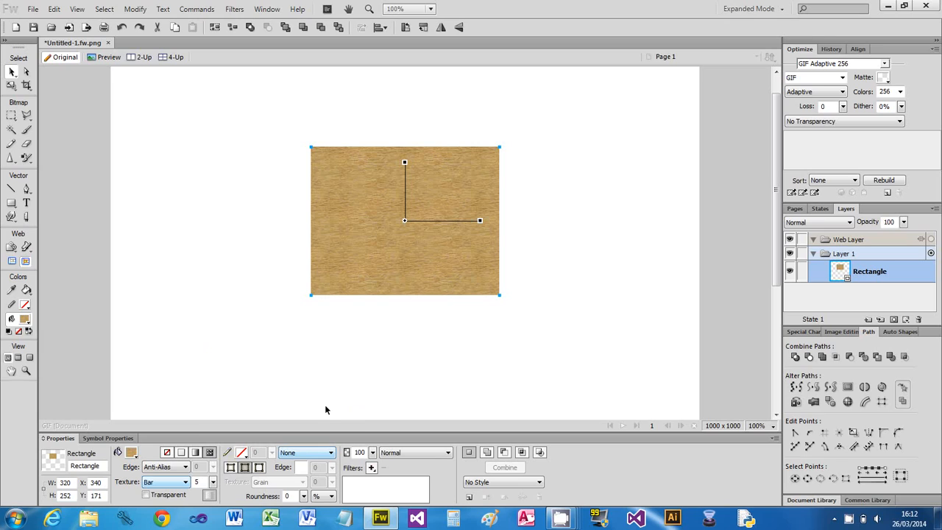
click(210, 453)
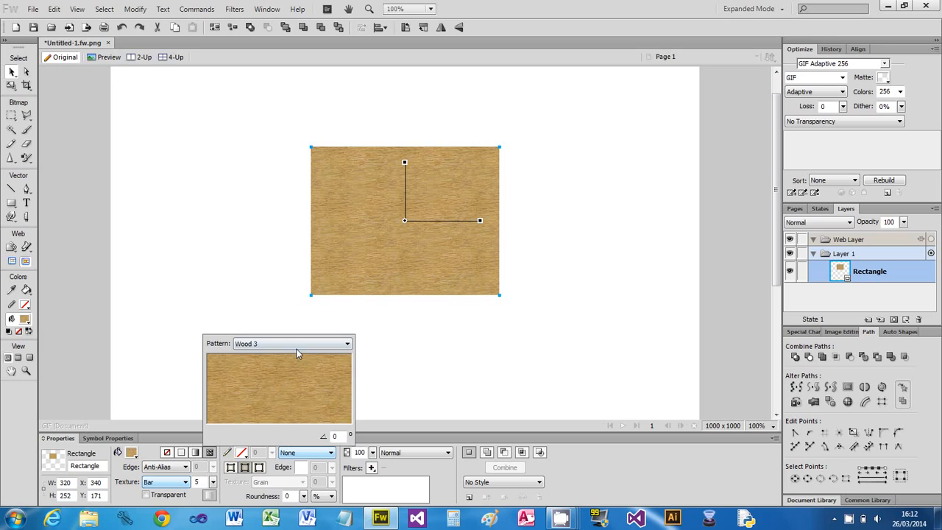
click(347, 343)
drag(348, 307, 354, 226)
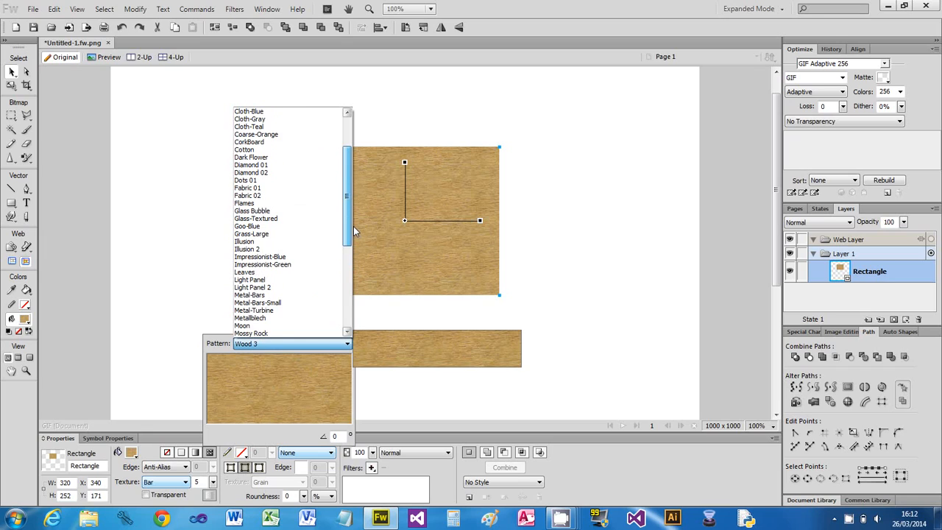
click(272, 234)
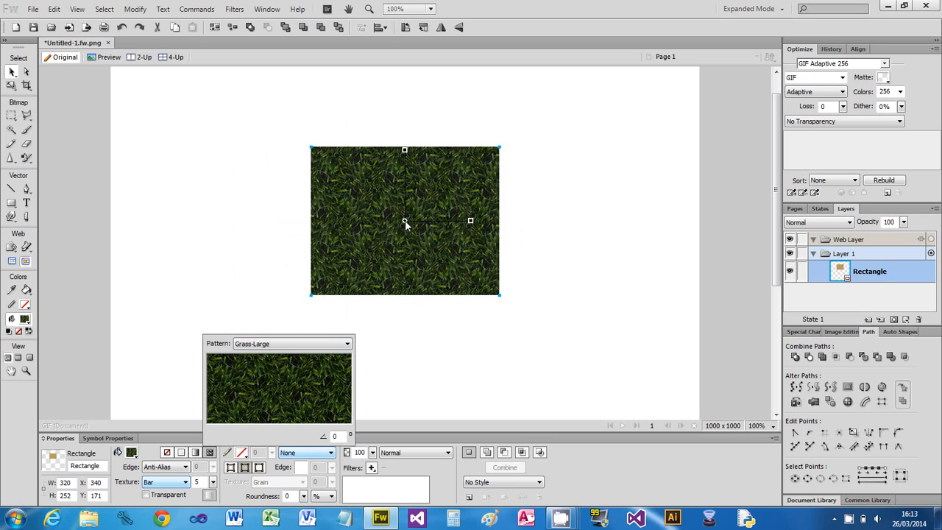
click(404, 220)
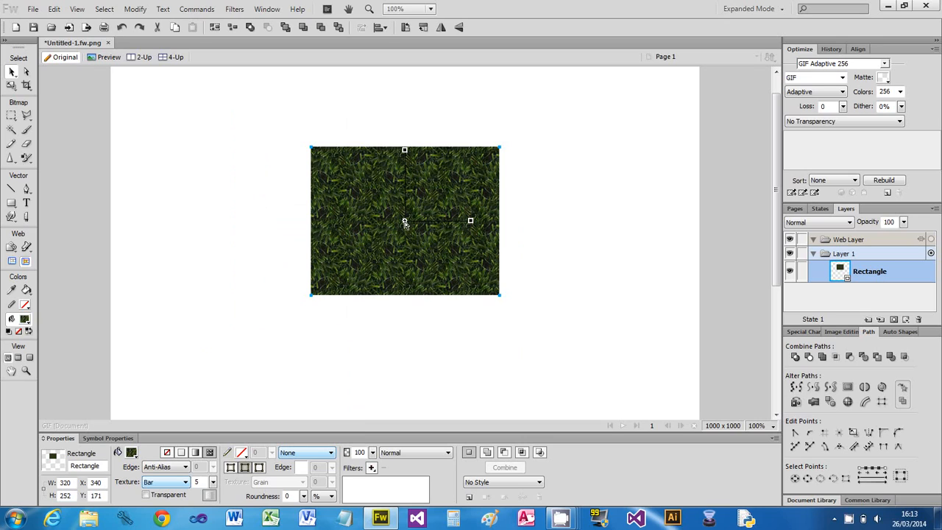
Step: Shift the grass pattern's origin down and left, then shorten and skew its vertical axis and lengthen its horizontal axis
drag(404, 222, 389, 244)
mouse_move(456, 244)
mouse_down()
mouse_move(454, 194)
mouse_move(457, 268)
mouse_move(488, 255)
mouse_move(631, 244)
mouse_move(674, 253)
mouse_move(505, 178)
mouse_move(450, 208)
mouse_move(385, 226)
mouse_move(318, 227)
mouse_move(453, 255)
mouse_up()
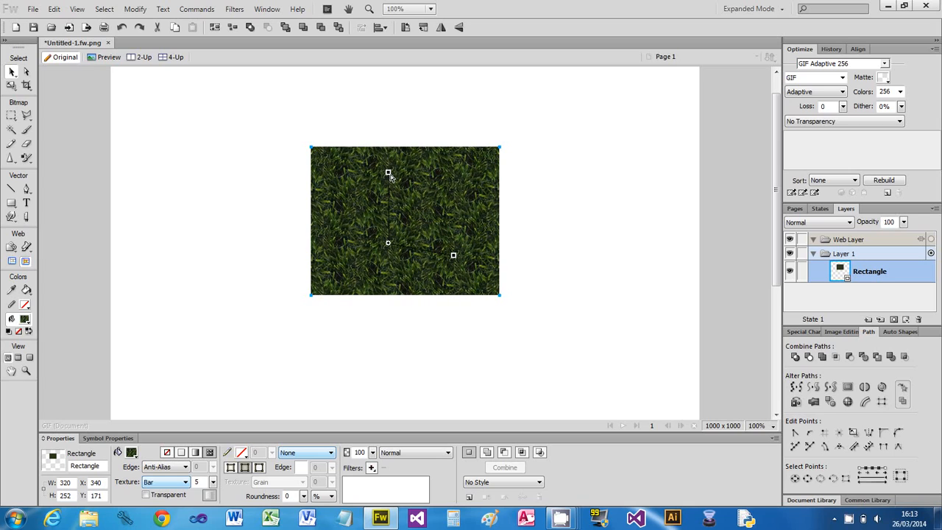
drag(390, 178, 367, 223)
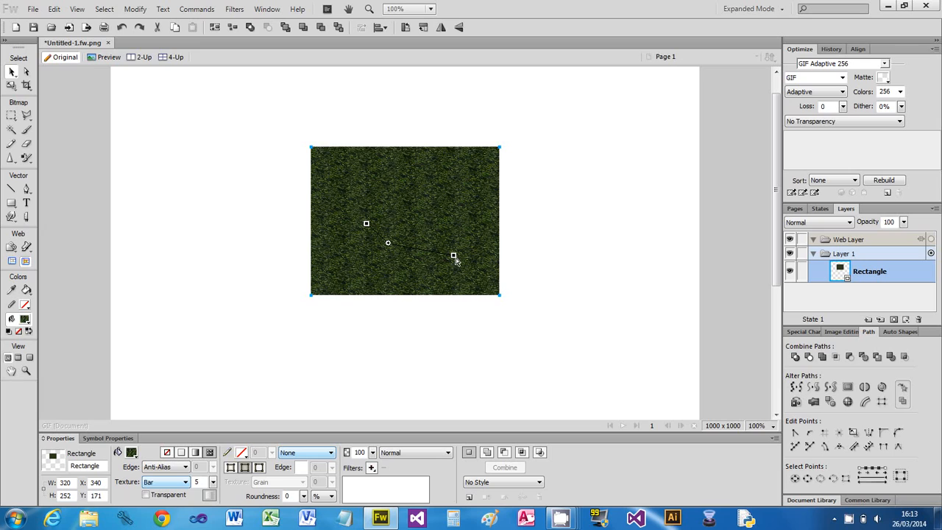
drag(450, 257, 488, 241)
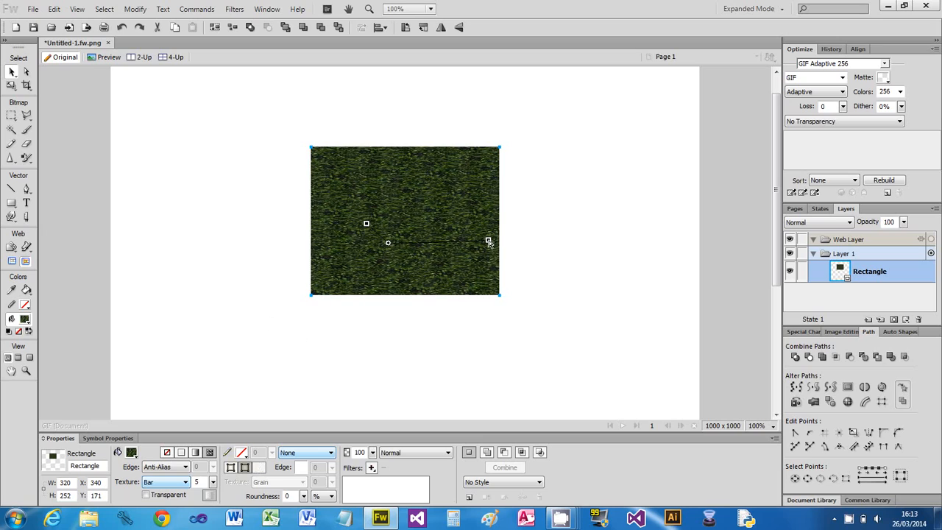
Step: Change the rectangle's fill pattern to Static_01
click(132, 453)
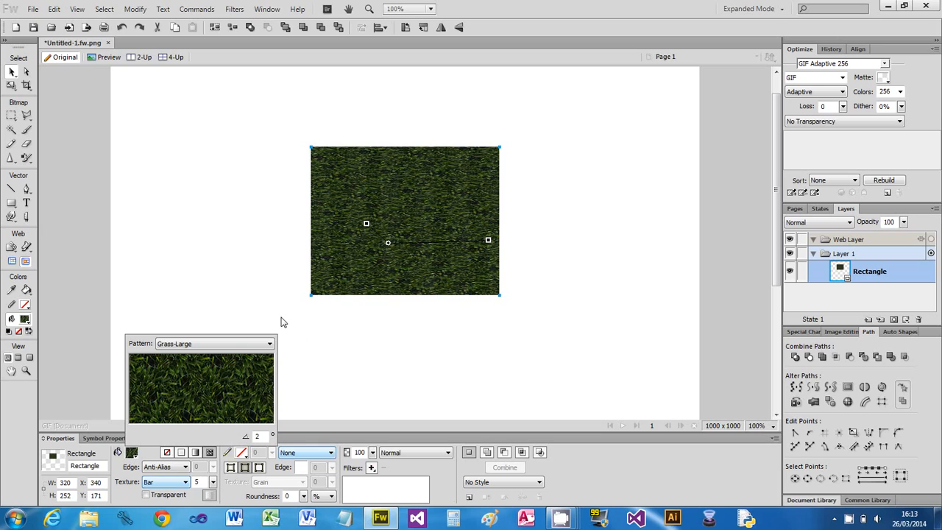
click(269, 346)
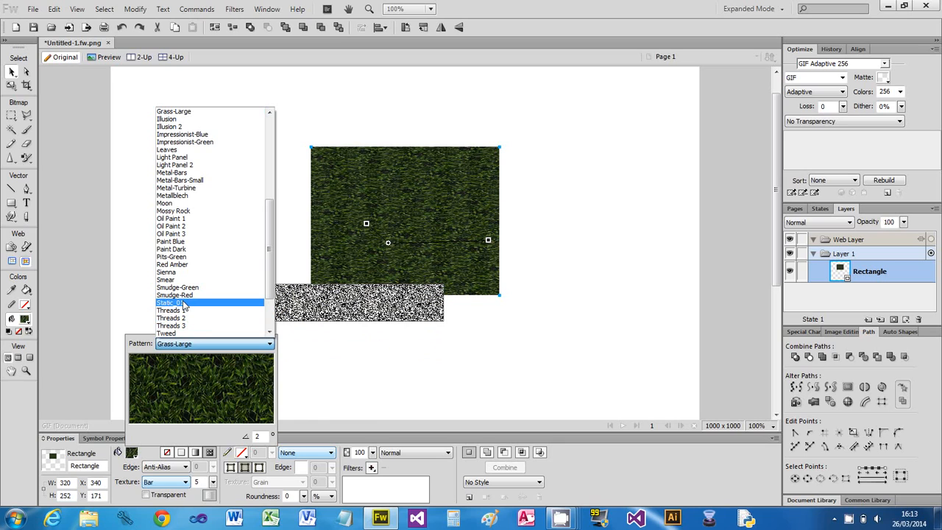
click(184, 305)
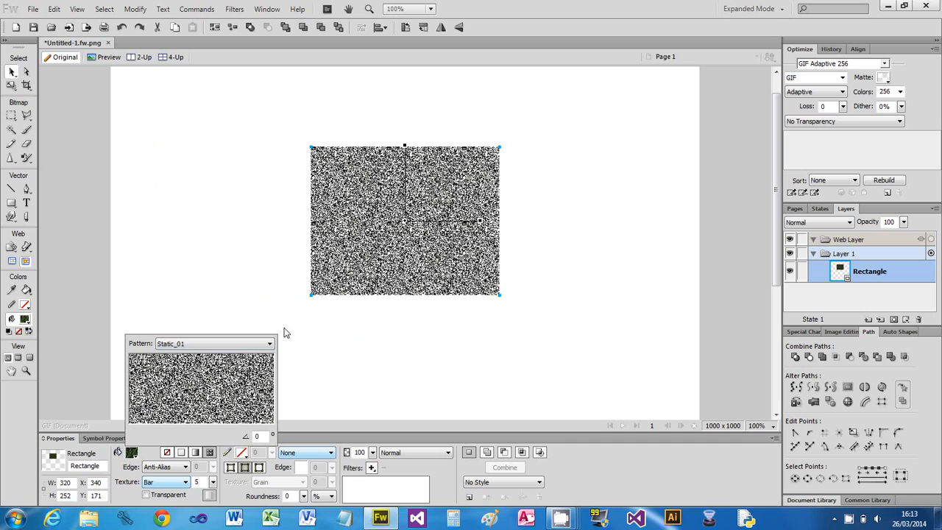
click(190, 482)
Step: Look through the list of available fill textures for the rectangle
click(190, 483)
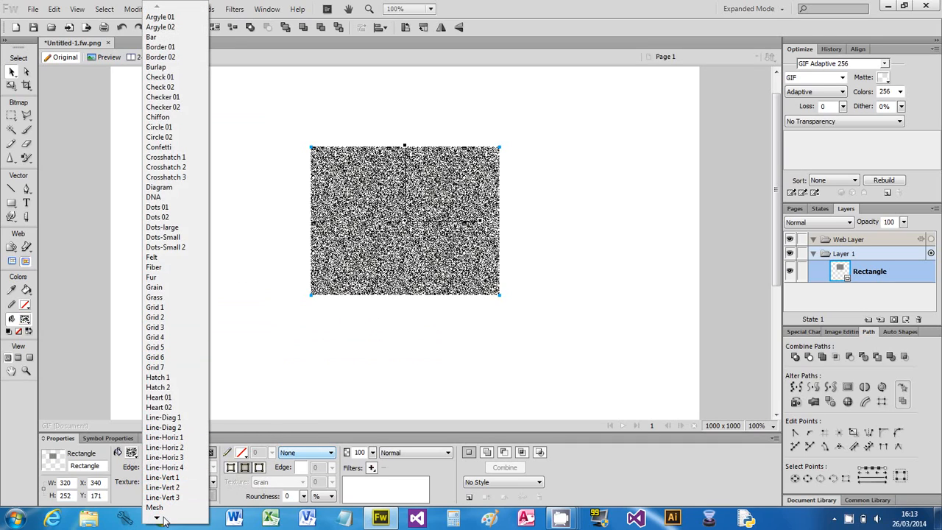
mouse_move(164, 521)
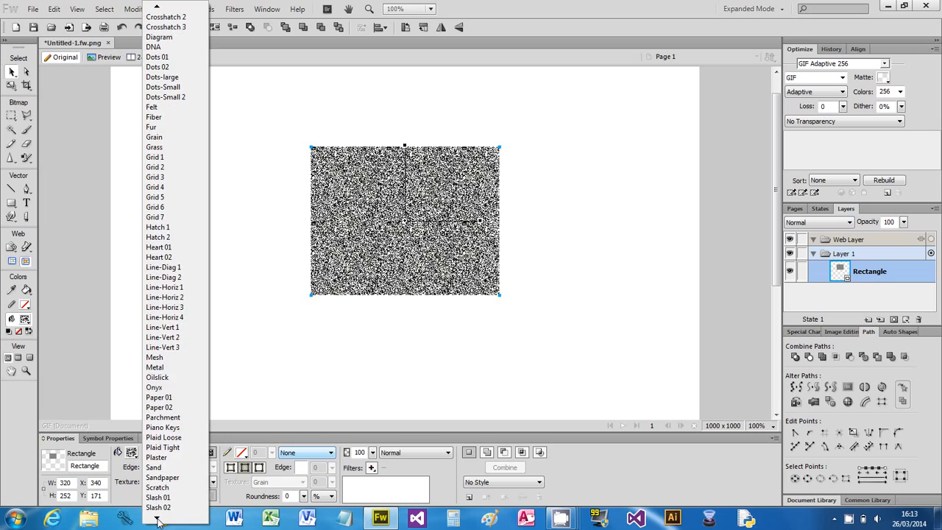
click(305, 379)
Step: Move the rectangle down and left to X 193, Y 212, lower its opacity to 42, and deselect it
drag(367, 223, 274, 246)
drag(375, 450, 375, 483)
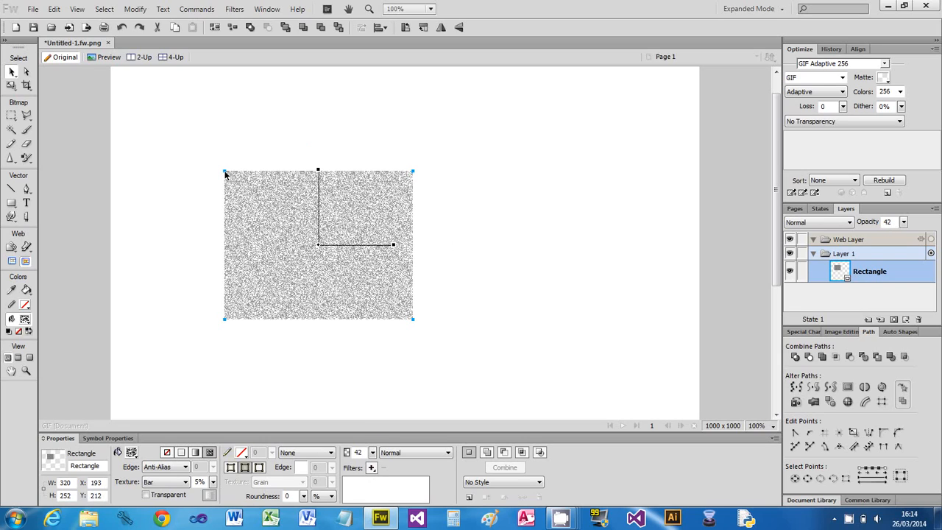
click(508, 275)
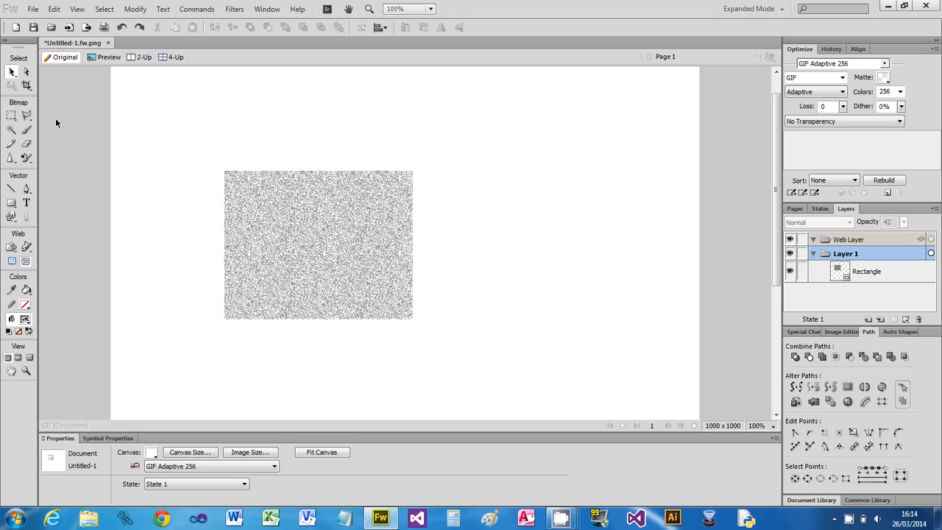
Step: Enlarge the rectangle with the Scale tool from its upper corners to about 457 by 359 pixels
click(274, 242)
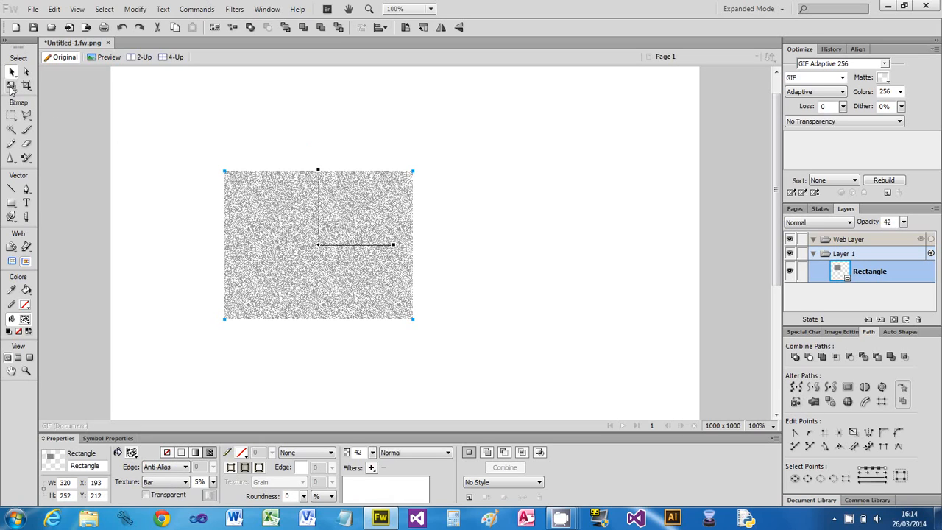
click(11, 86)
mouse_move(223, 169)
mouse_down()
mouse_move(139, 101)
mouse_move(105, 105)
mouse_move(68, 76)
mouse_move(265, 164)
mouse_move(237, 159)
mouse_up()
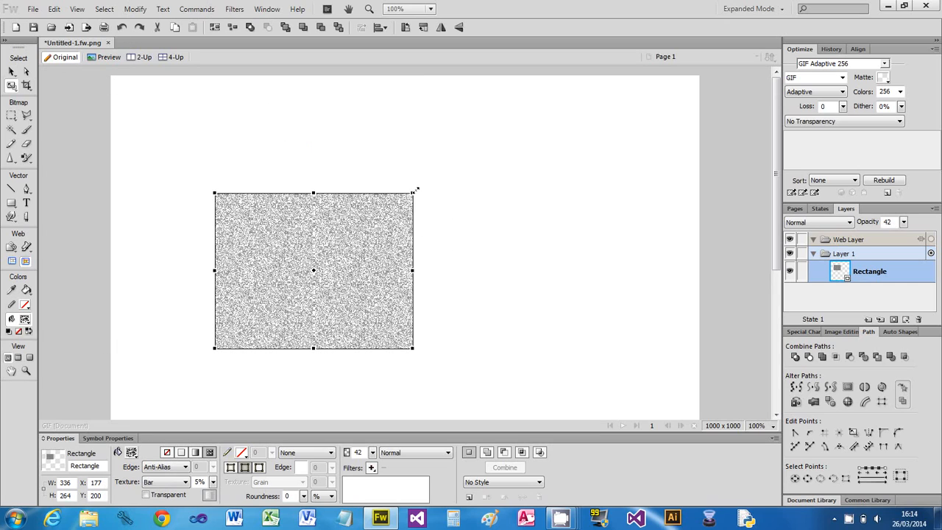
drag(414, 191, 536, 198)
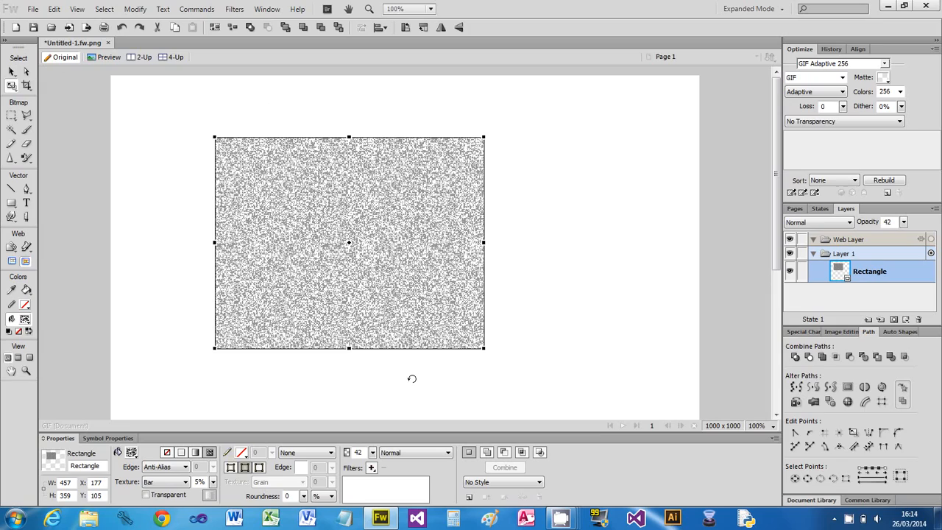